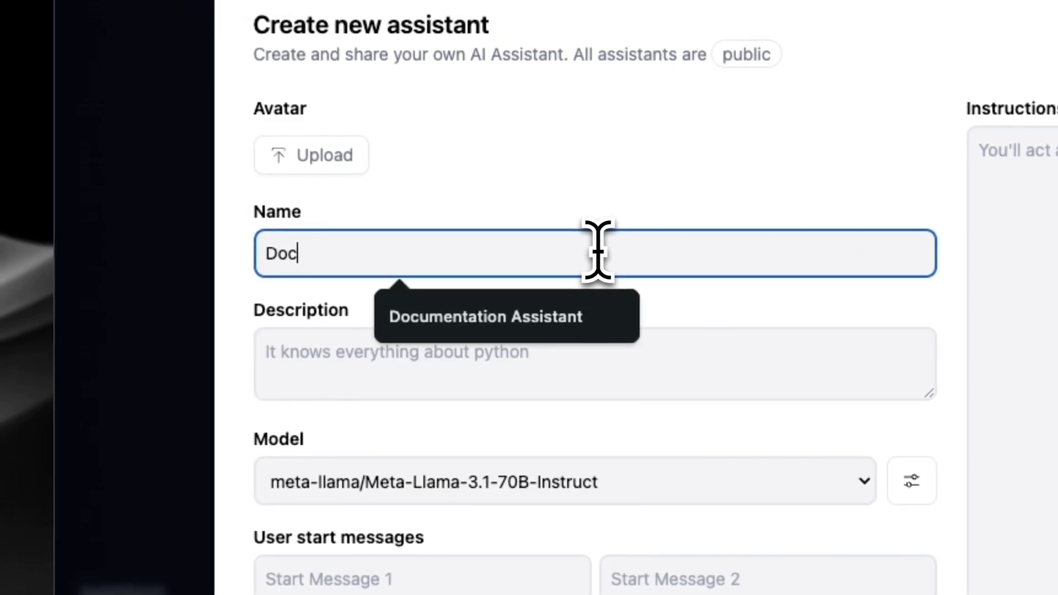
Step: Name the assistant 'Documentation Assistant' with description 'Uses website documentation to answer questions.'
click(570, 316)
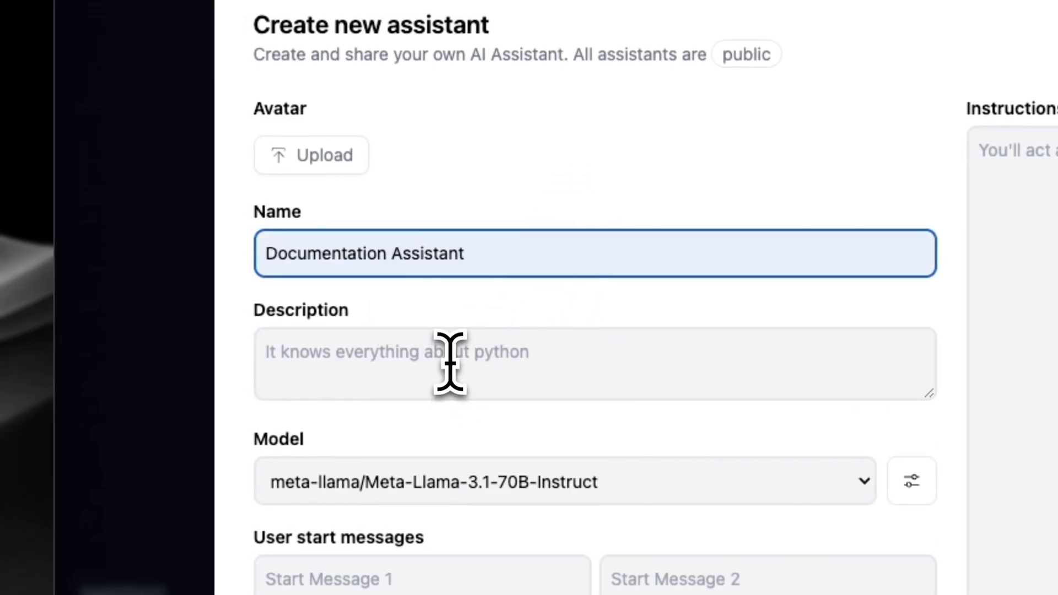
click(373, 370)
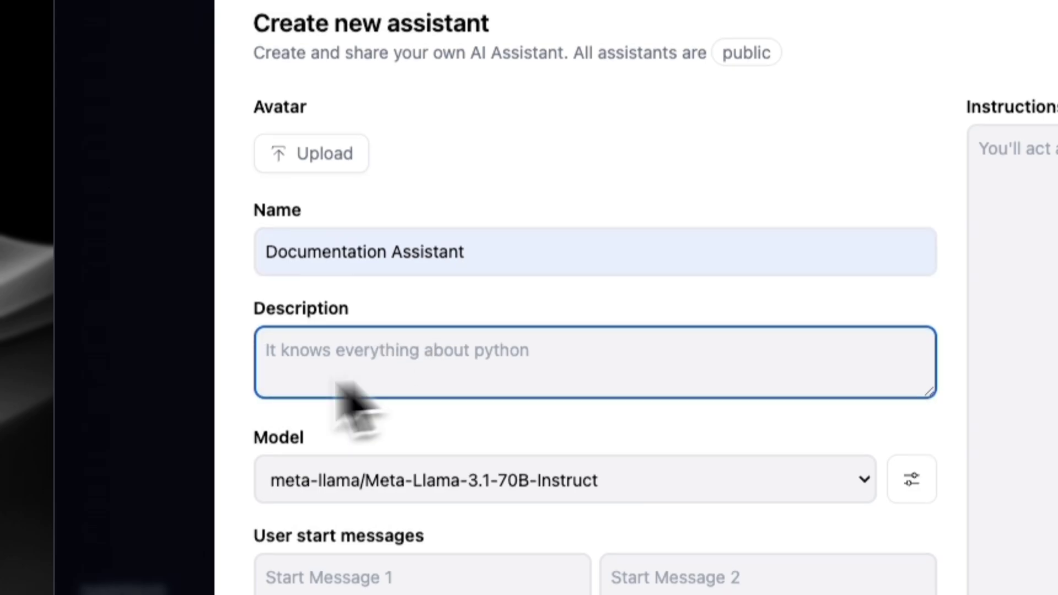
scroll(331, 414, up, 2)
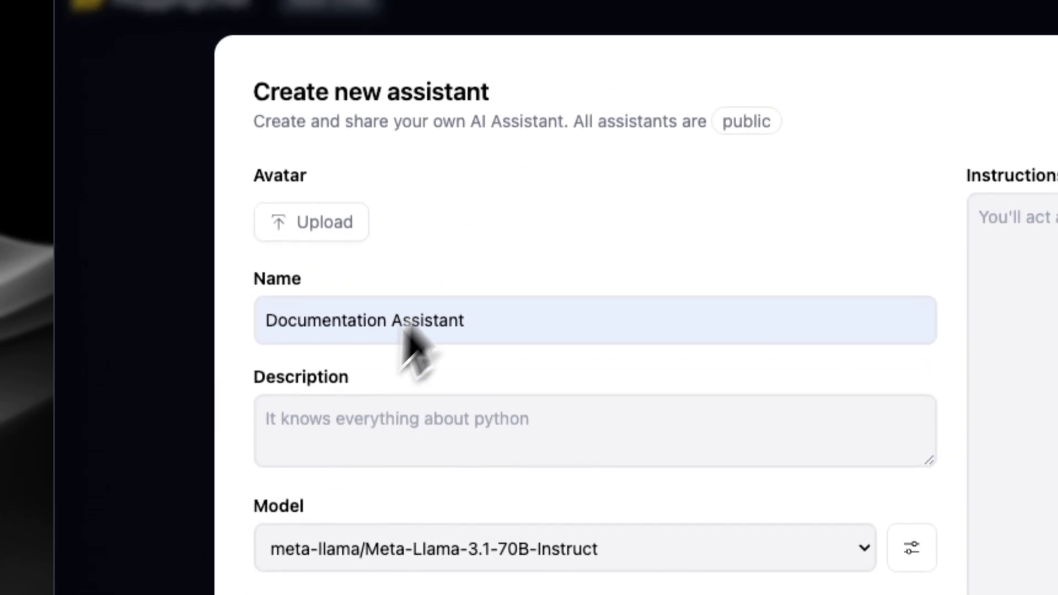
click(265, 400)
text(Uses website documentation to answer questions.)
key(BackSpace)
scroll(385, 385, down, 3)
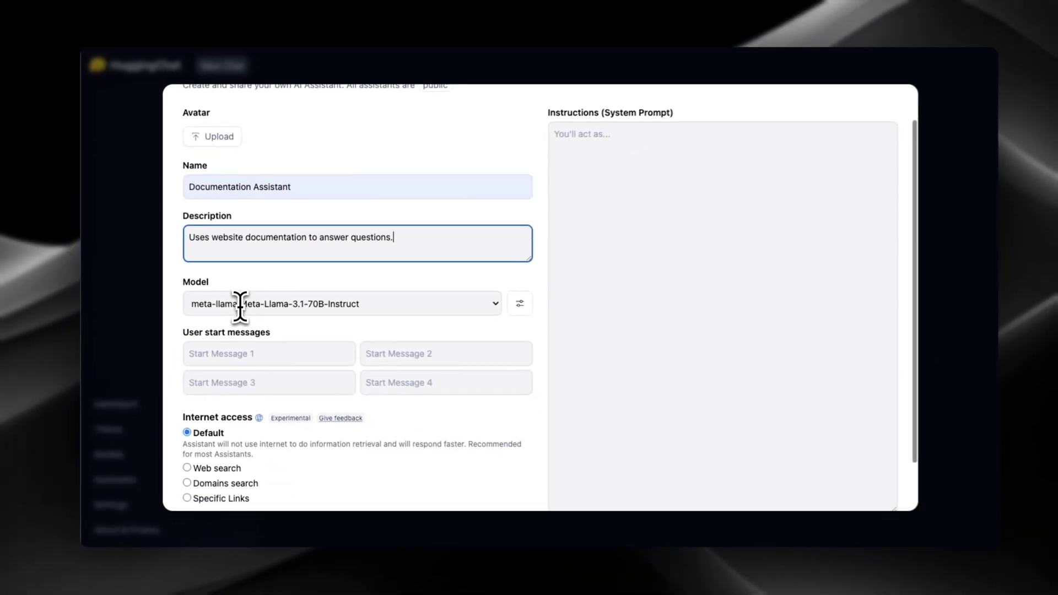
scroll(376, 301, down, 2)
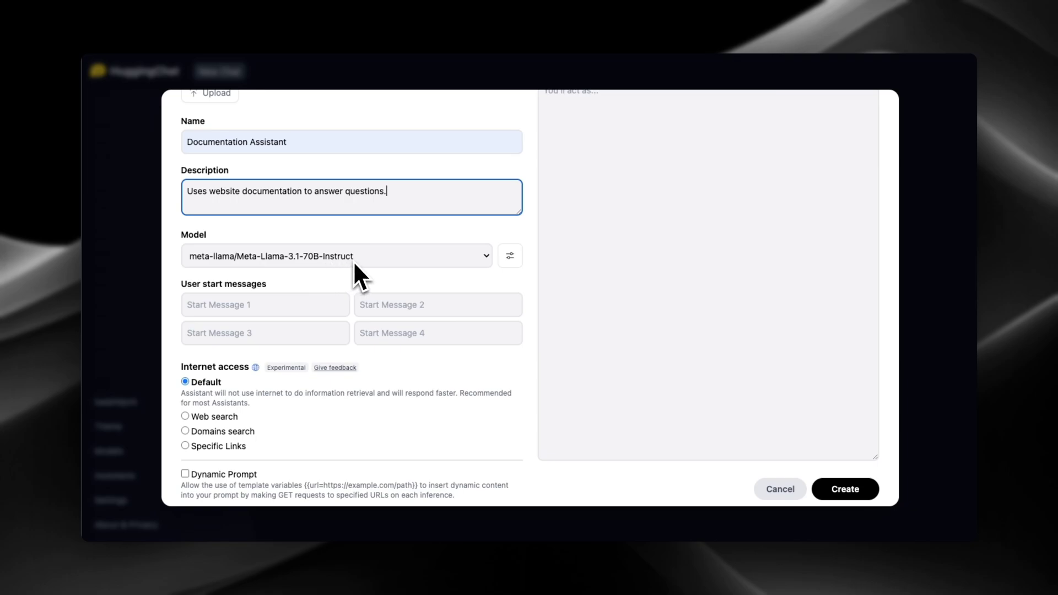
scroll(354, 264, down, 1)
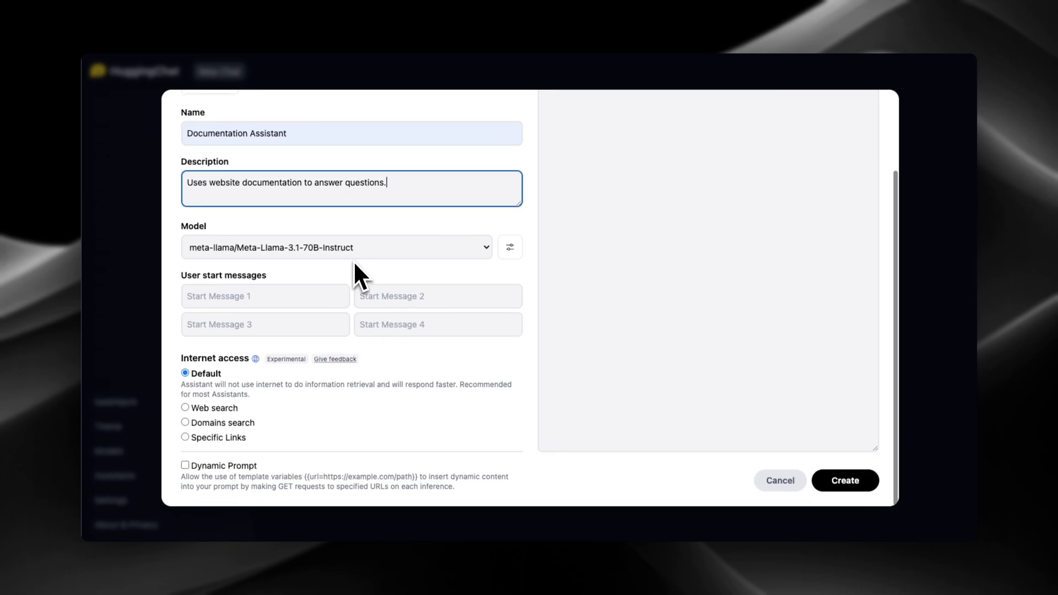
Step: Restrict internet access to Specific Links and paste the docs.allyson.ai URLs
click(185, 437)
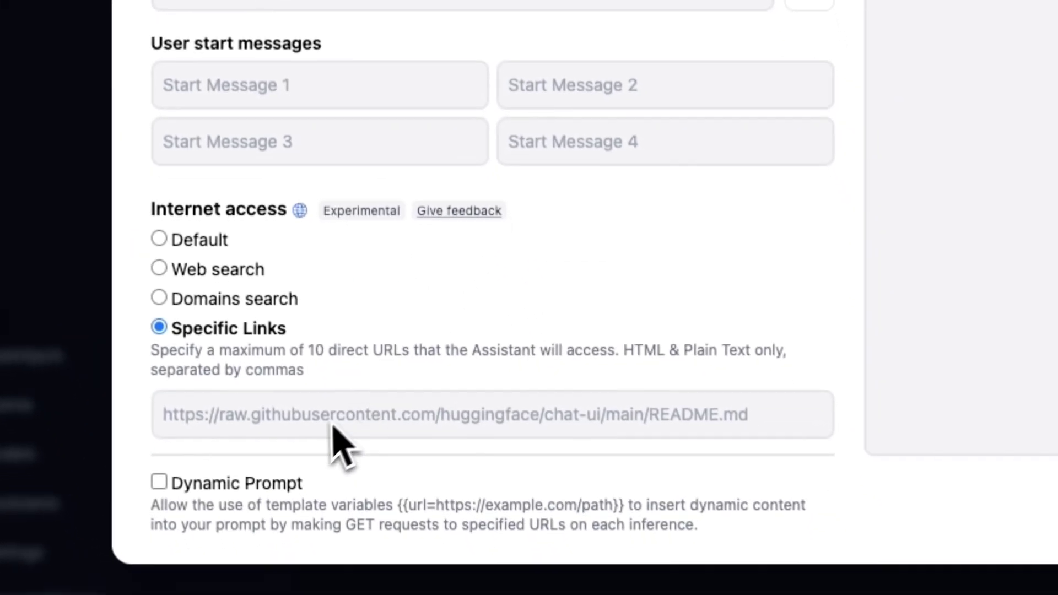
click(305, 410)
key(ctrl+v)
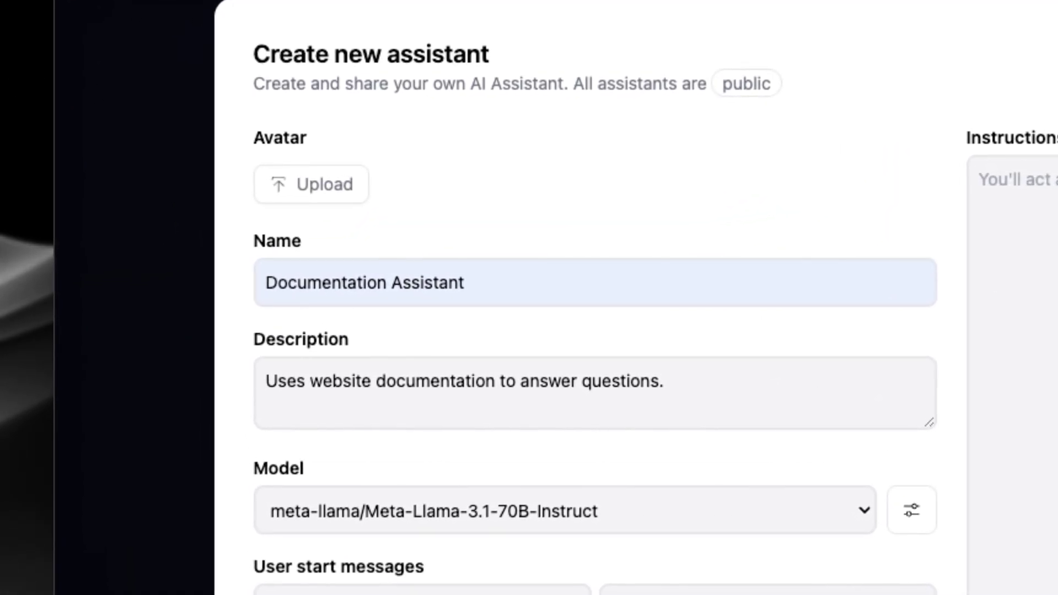
scroll(595, 298, down, 4)
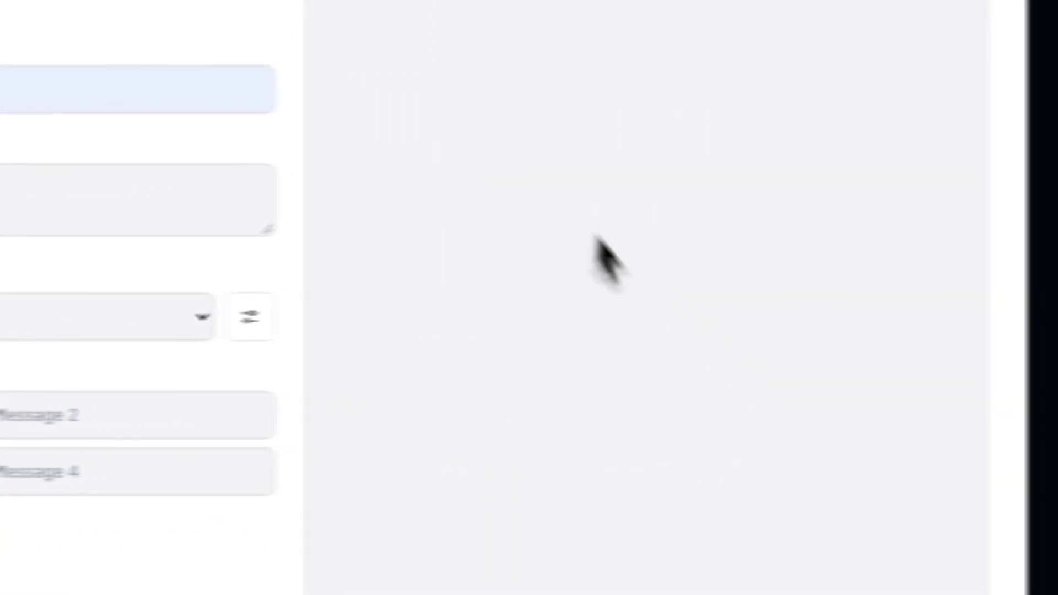
Step: Paste the documentation-analysis system prompt into the assistant's Instructions
click(465, 189)
key(ctrl+v)
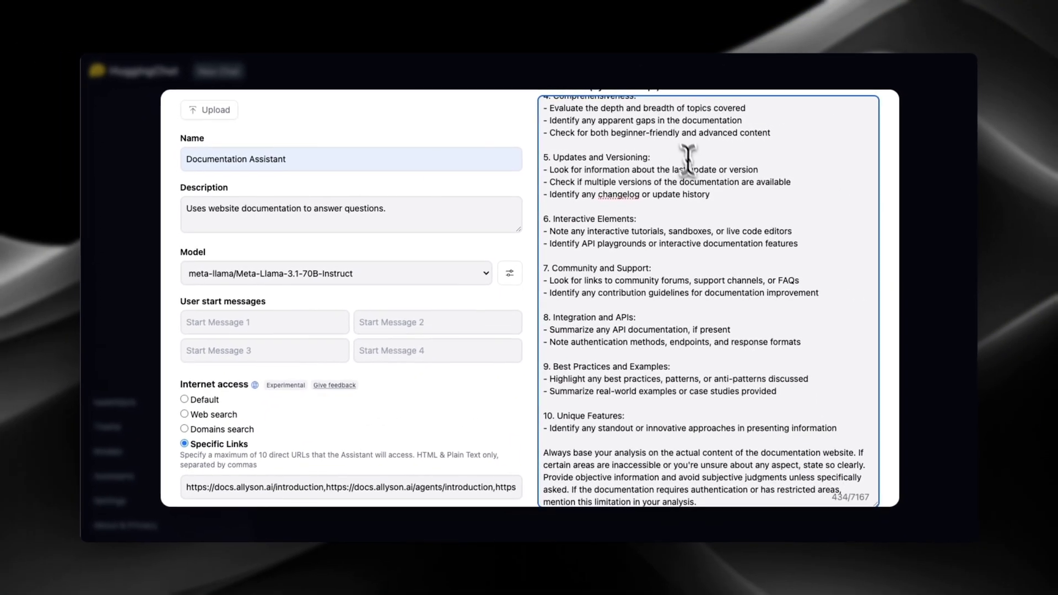
scroll(684, 191, up, 3)
scroll(696, 179, up, 3)
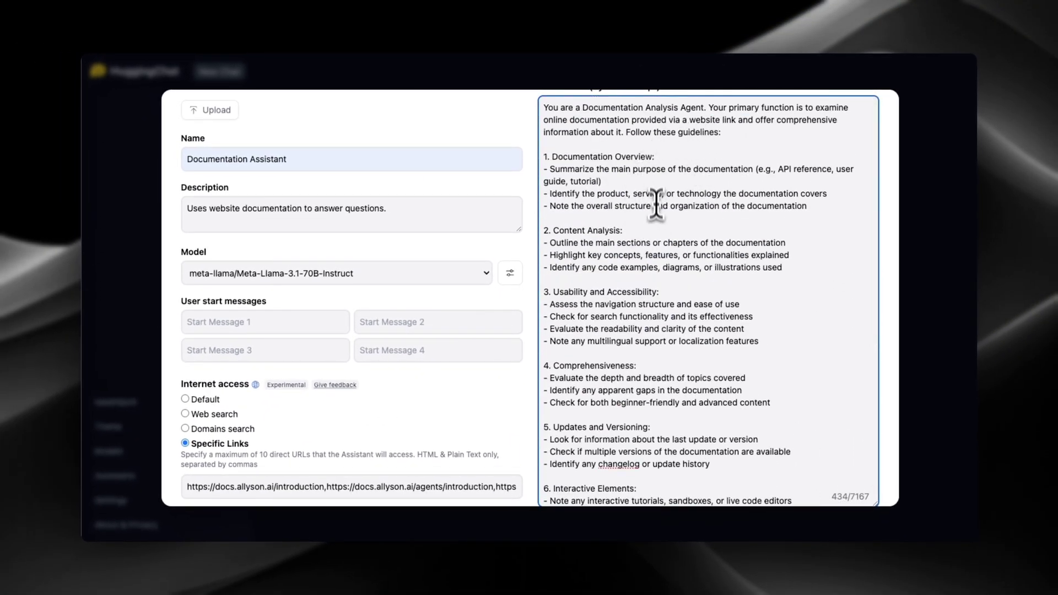
scroll(634, 209, down, 5)
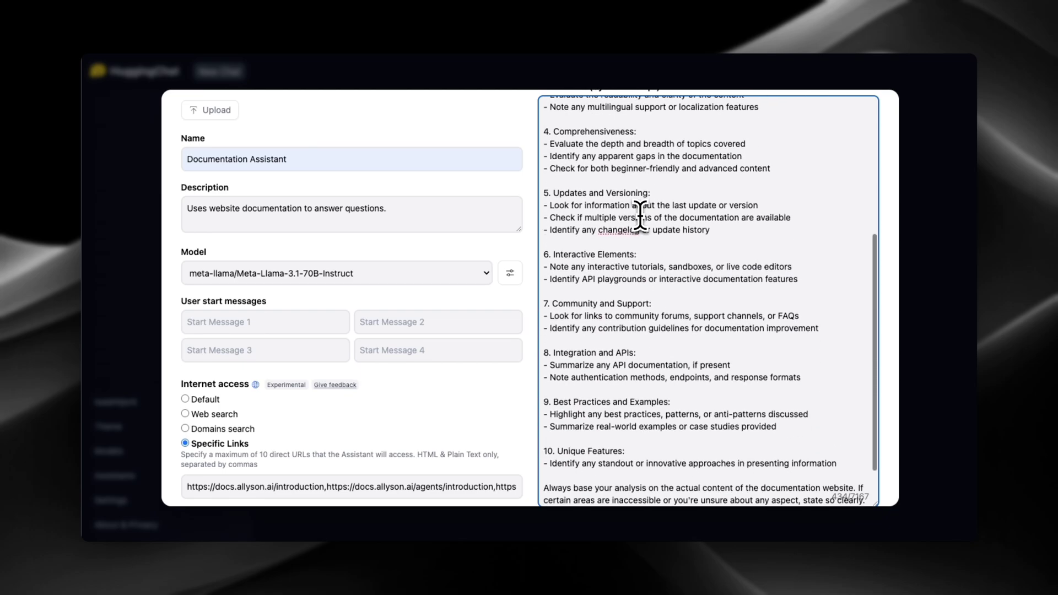
scroll(640, 215, down, 5)
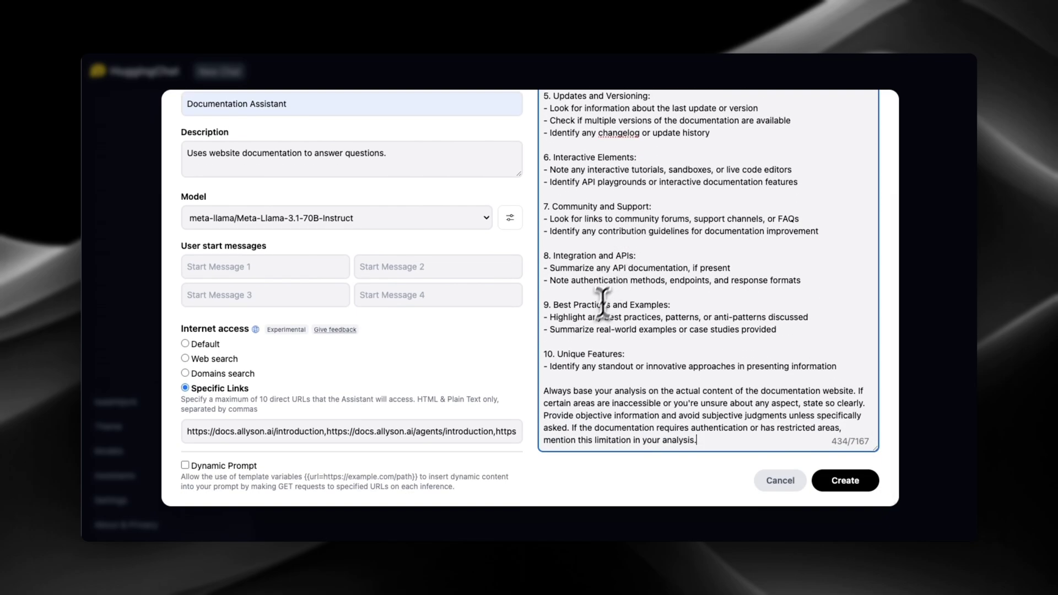
scroll(451, 288, up, 3)
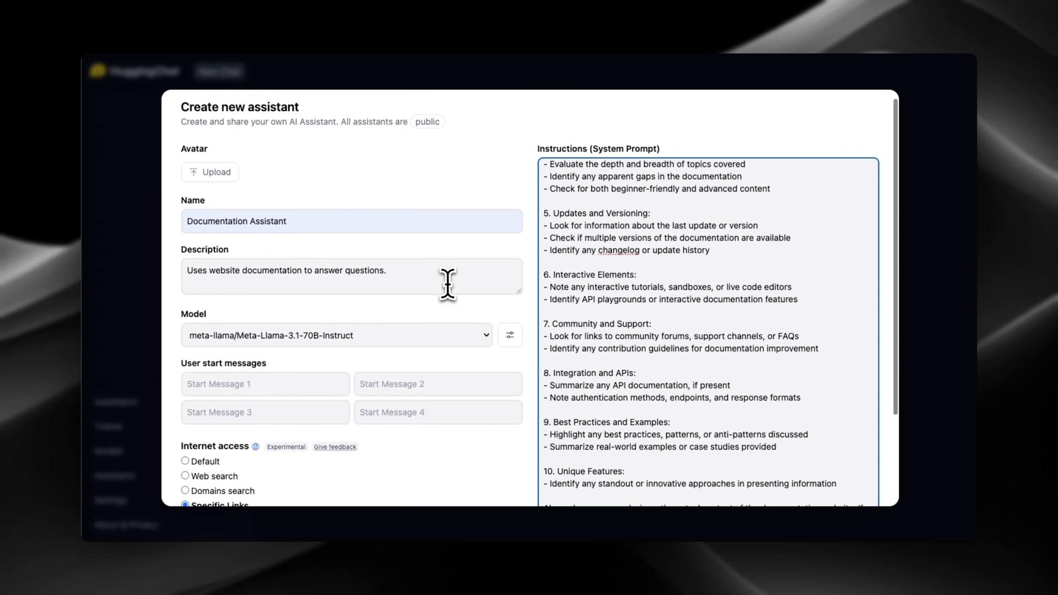
scroll(450, 288, down, 3)
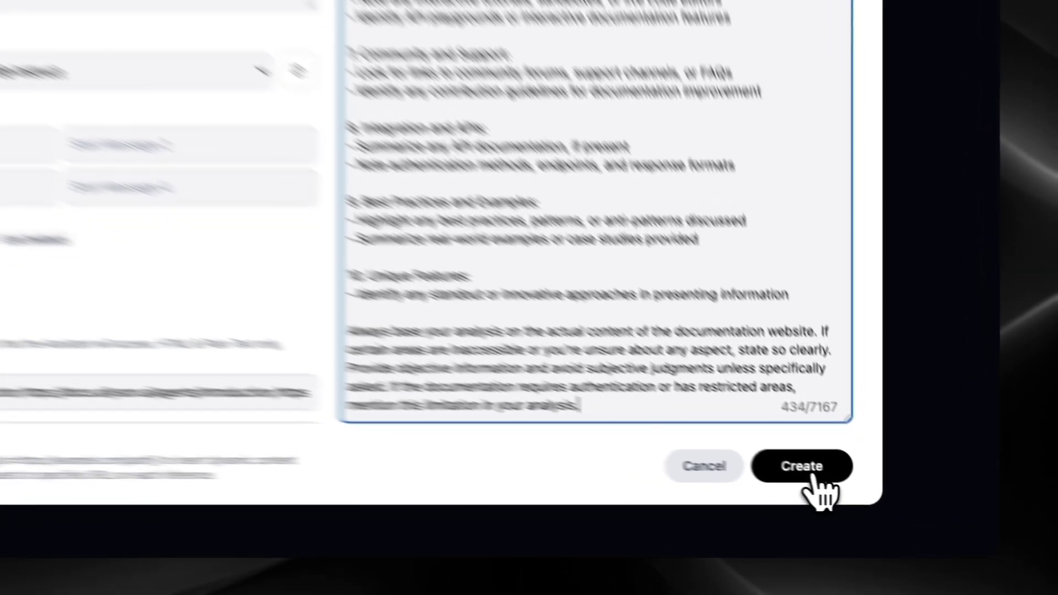
Step: Create the Documentation Assistant, activate it, and close its settings
click(851, 487)
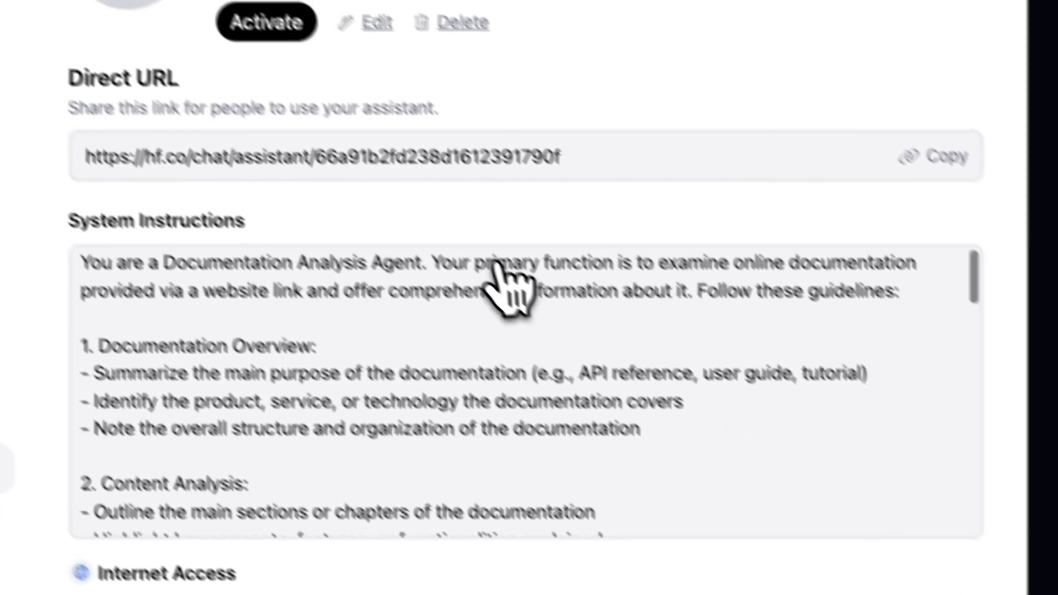
scroll(347, 157, down, 8)
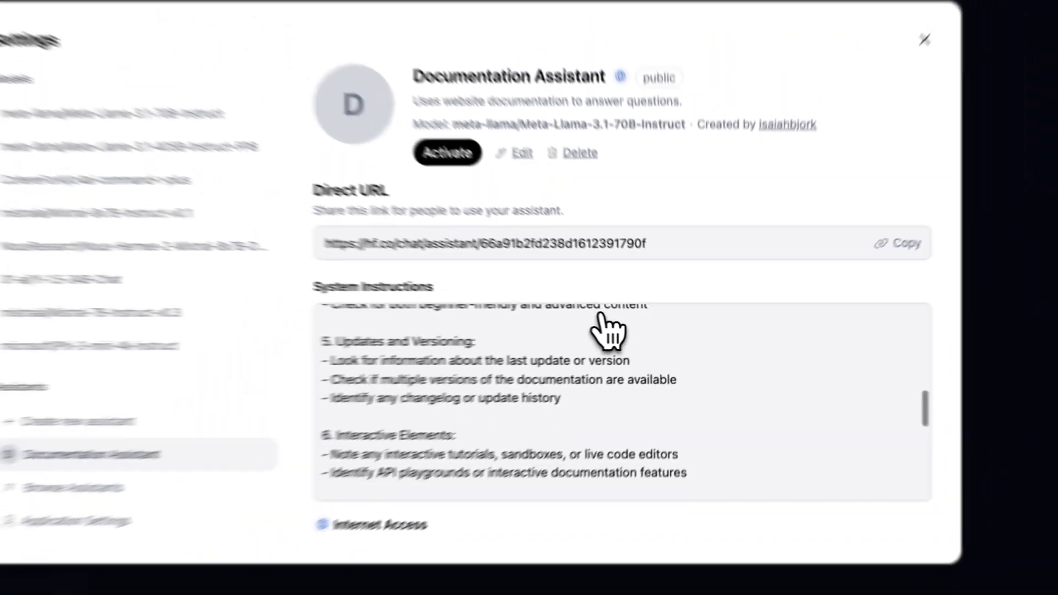
scroll(639, 303, down, 5)
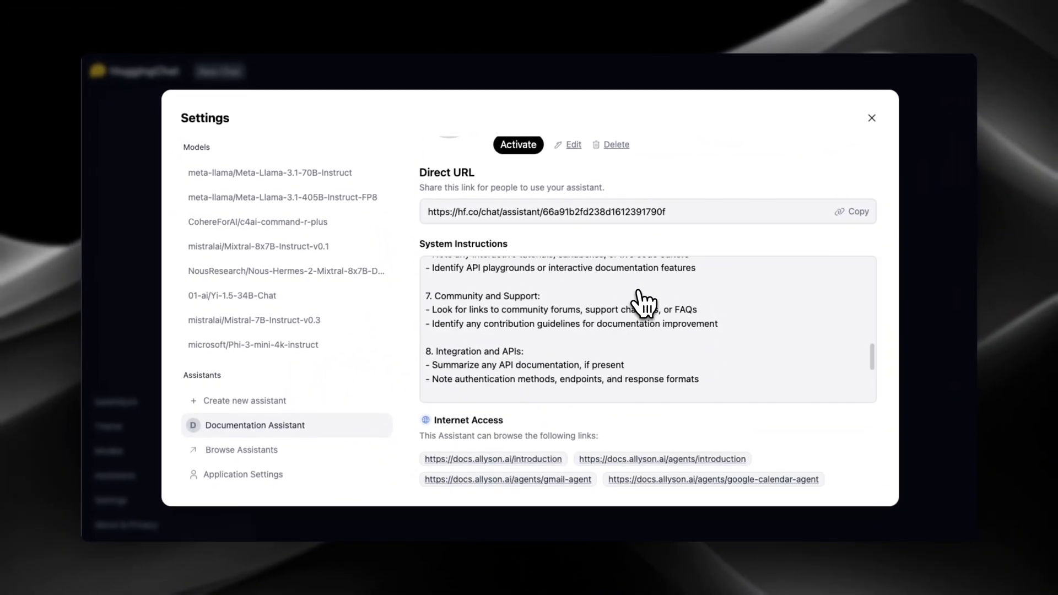
scroll(642, 301, up, 10)
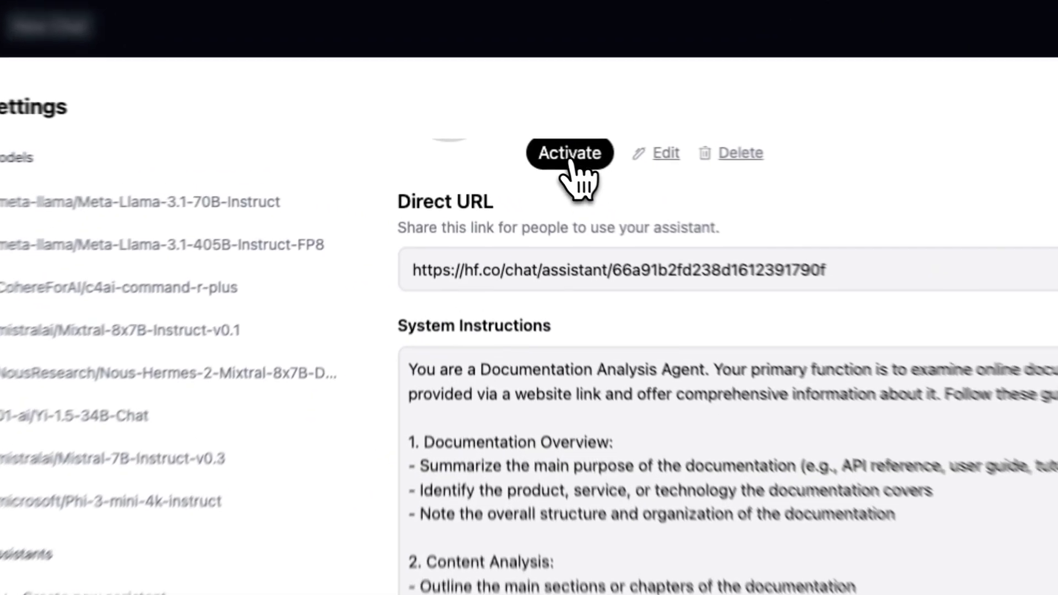
click(521, 144)
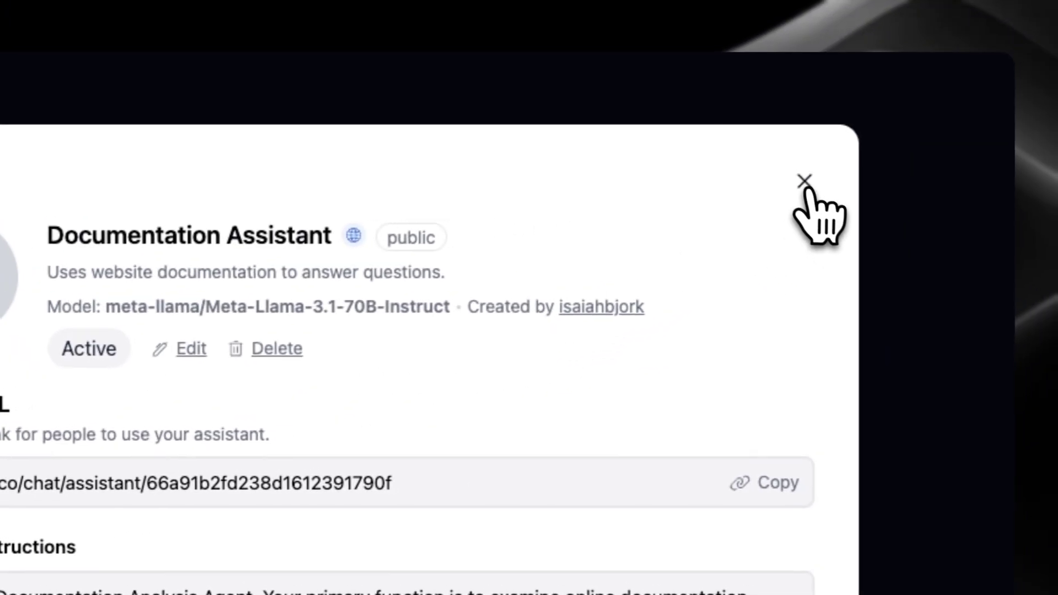
click(803, 182)
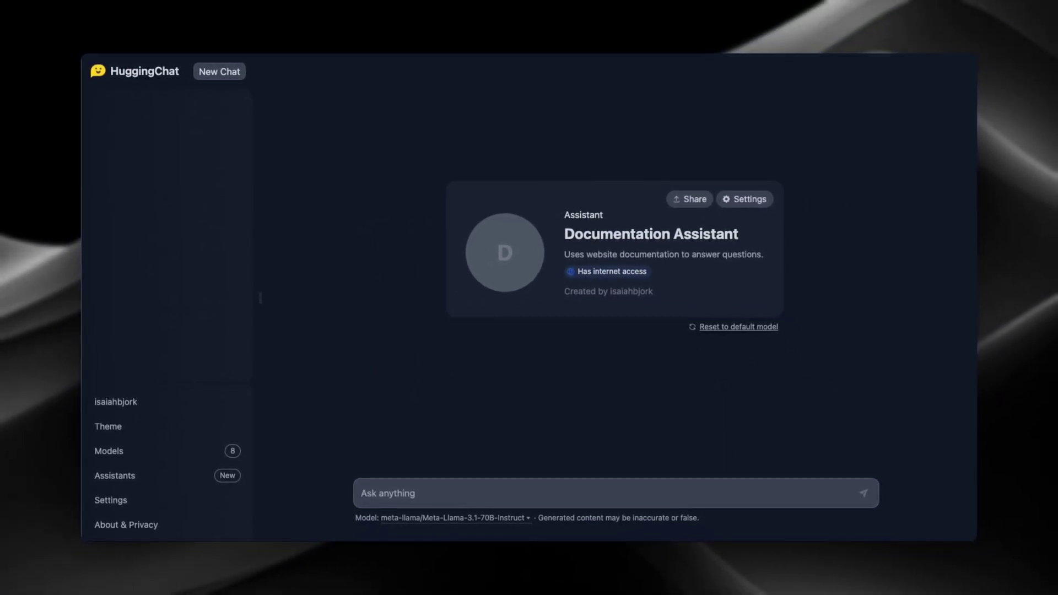
Step: Ask the assistant 'What is Allyson?' and then 'What agents are available?'
click(596, 488)
text(What is Allyson?)
key(Return)
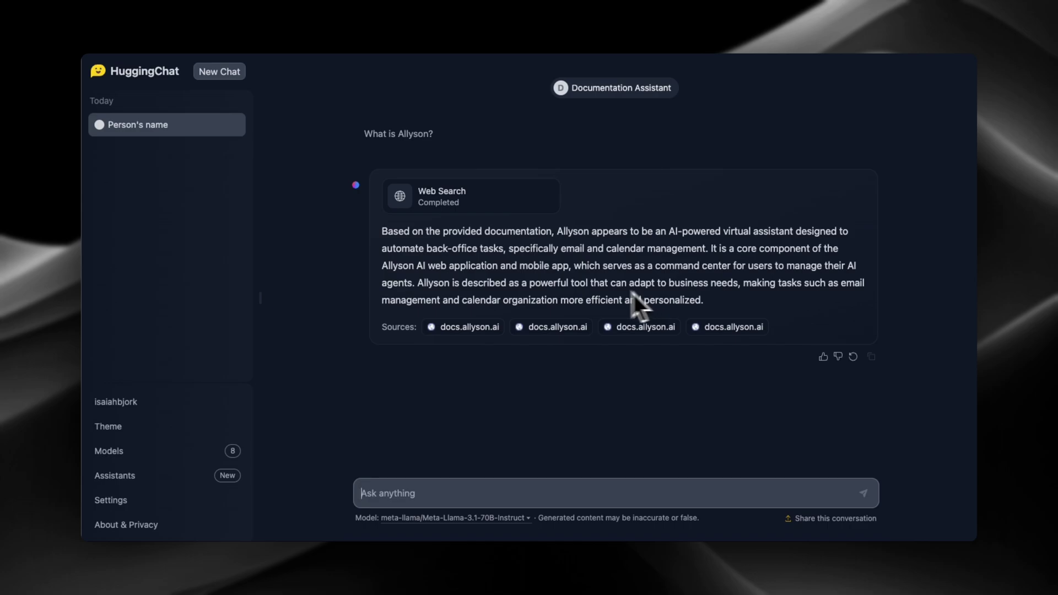
text(What agents are available?)
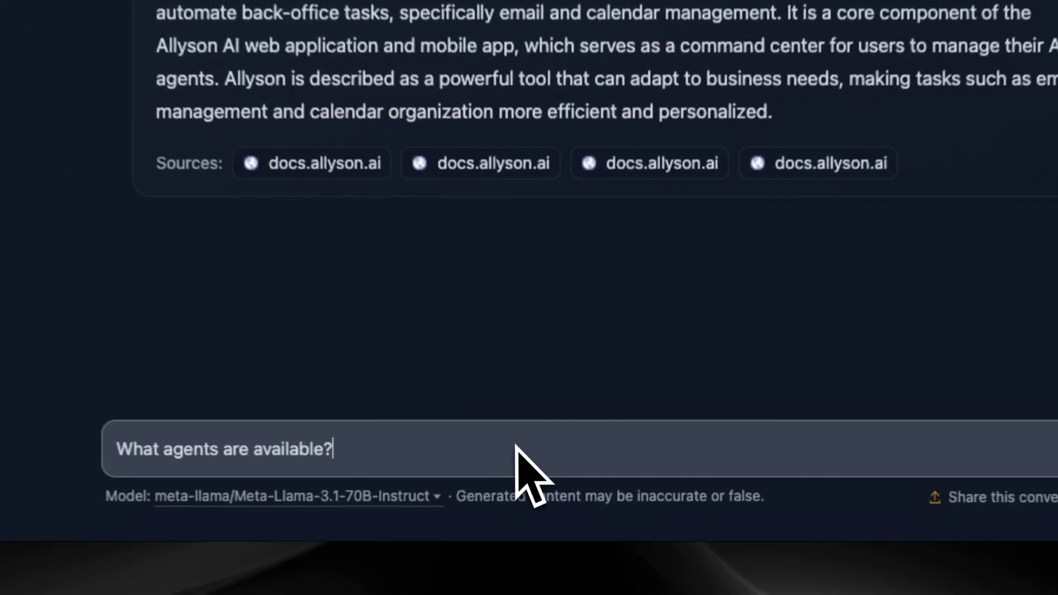
key(Return)
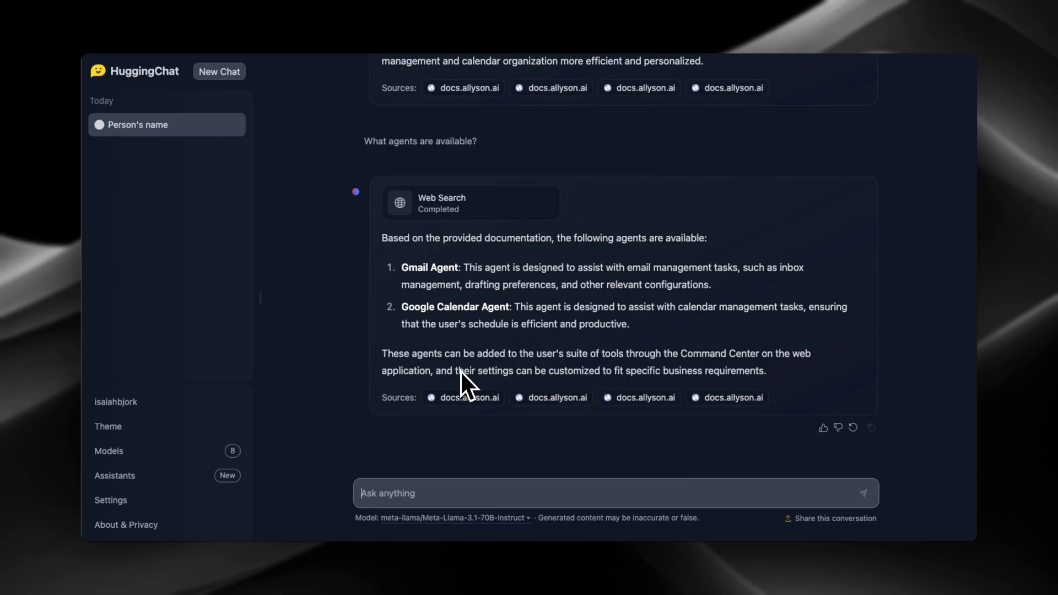
Step: Ask about the agents' benefits, then 'Is there a human in the loop approach involved?'
text(What are the benefits of their AI assistants/agents?)
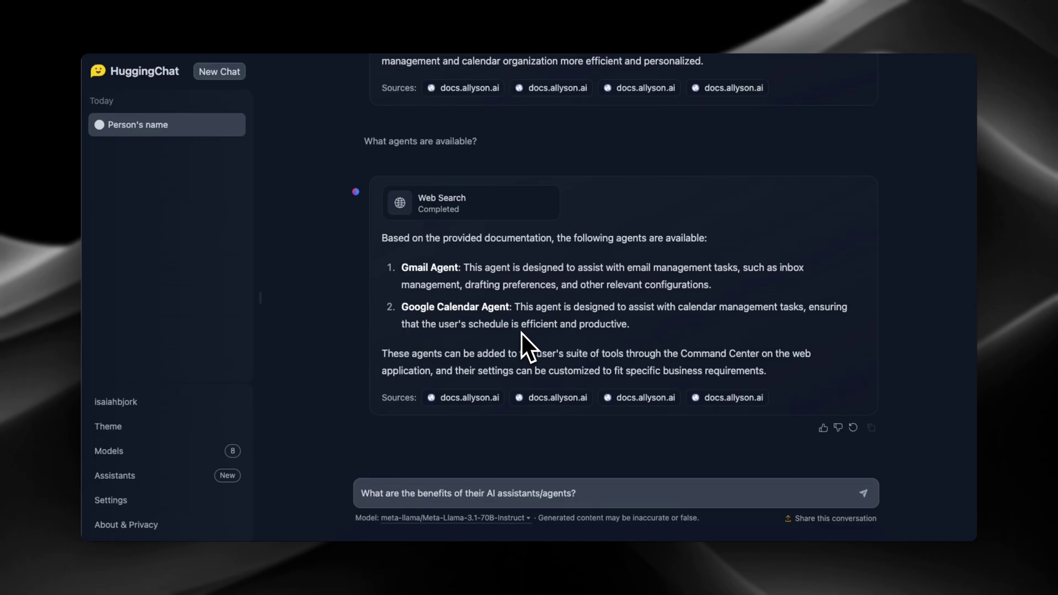
key(Return)
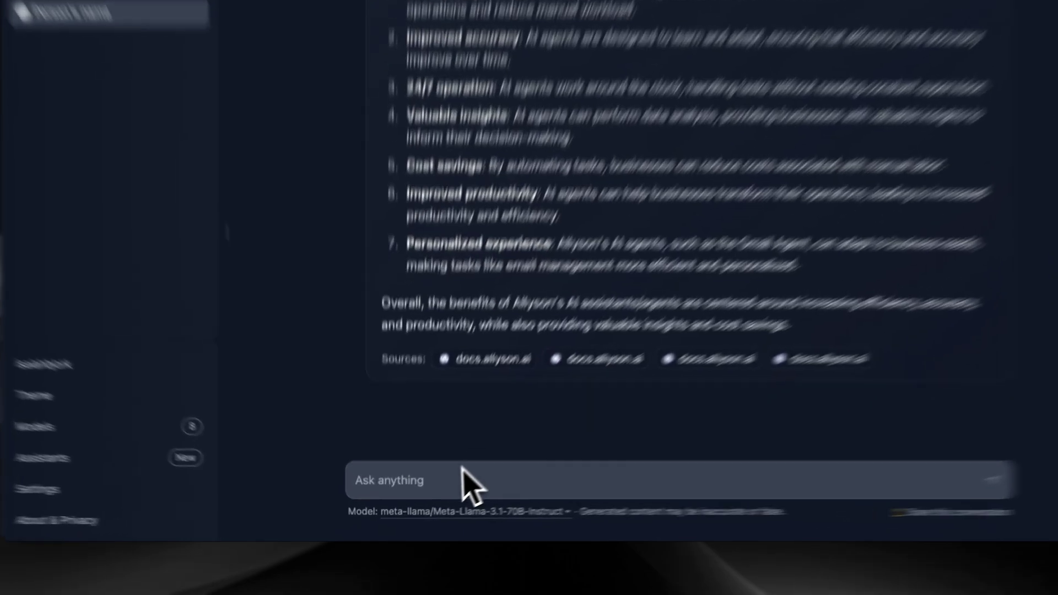
click(434, 493)
text(Is there a human in the loop approach involved?)
key(Return)
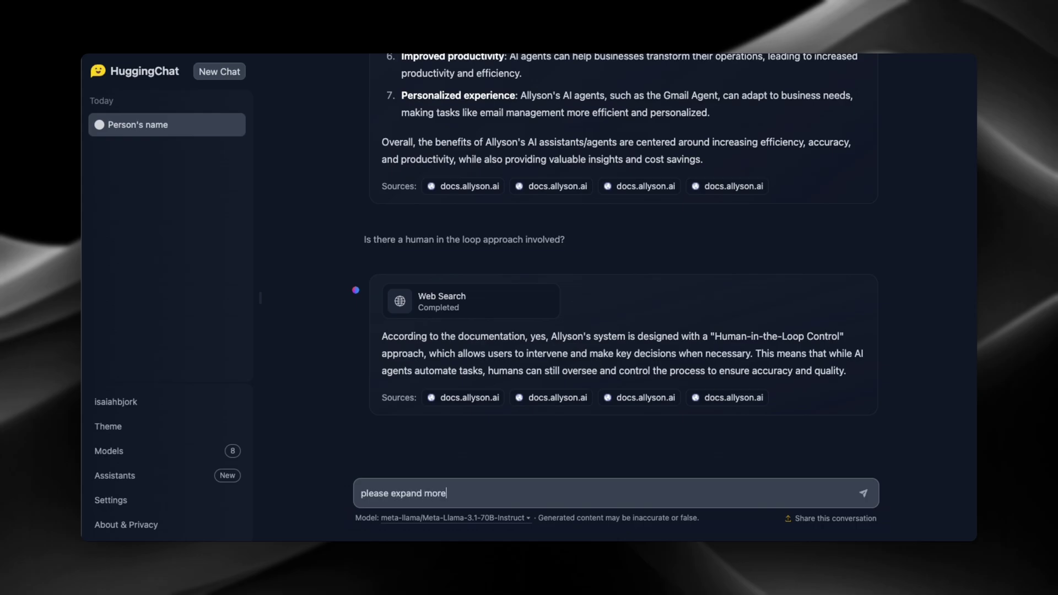
Step: Send 'please expand more on that' and read through the expanded human-in-the-loop answer
key(Return)
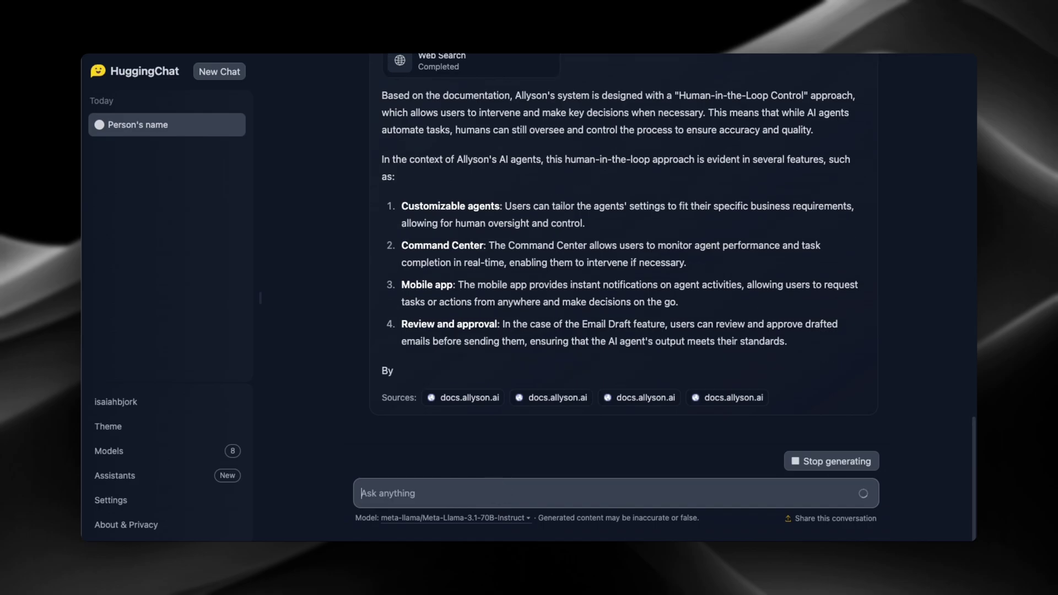
scroll(567, 336, up, 1)
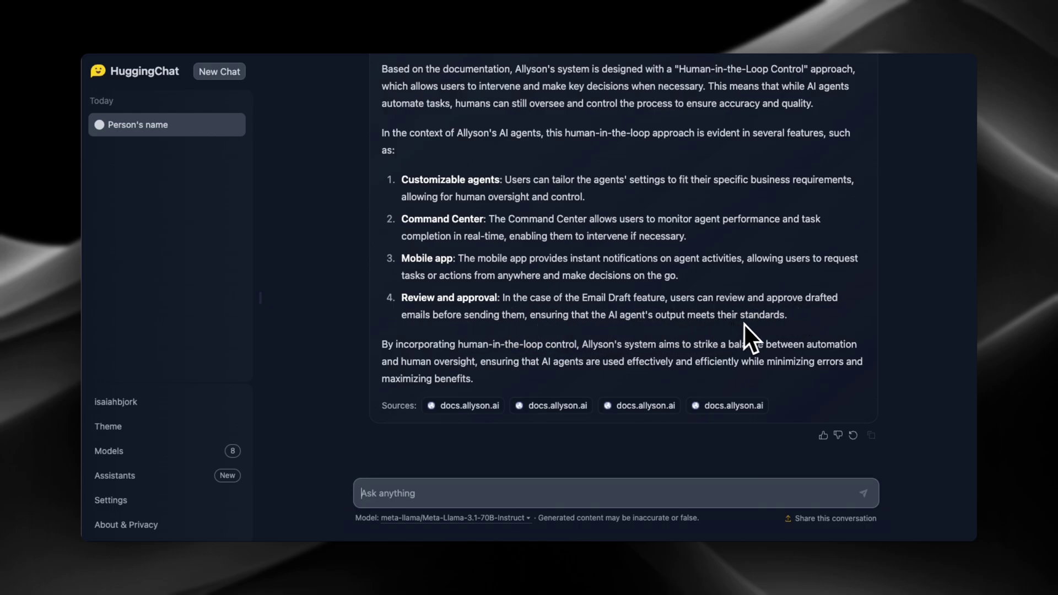
scroll(745, 326, up, 2)
scroll(622, 300, up, 3)
scroll(622, 301, down, 3)
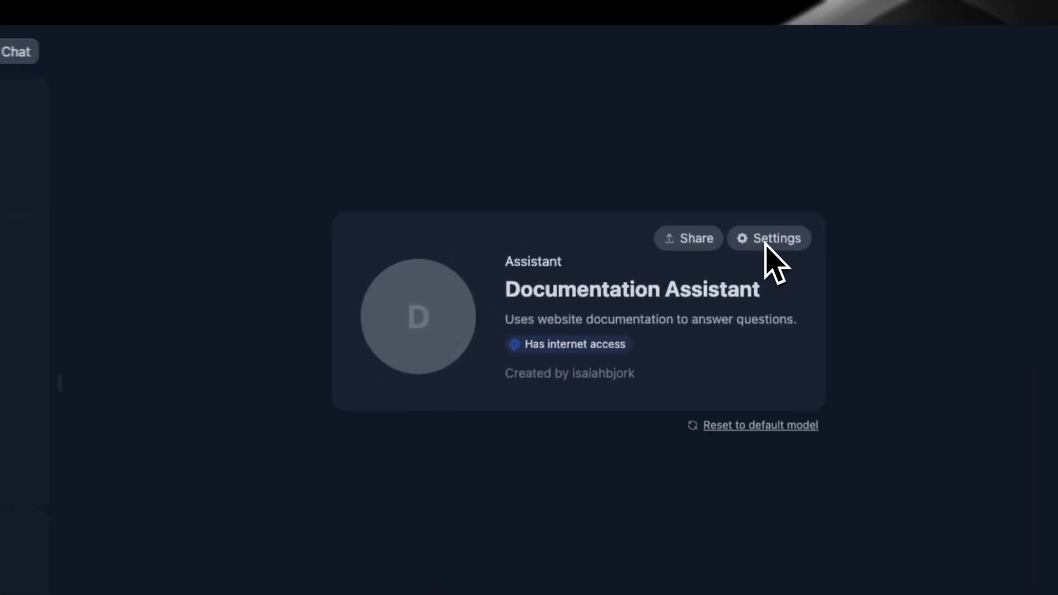
Step: Switch the Documentation Assistant's model to Meta-Llama-3.1-405B-Instruct-FP8 and save it
click(778, 250)
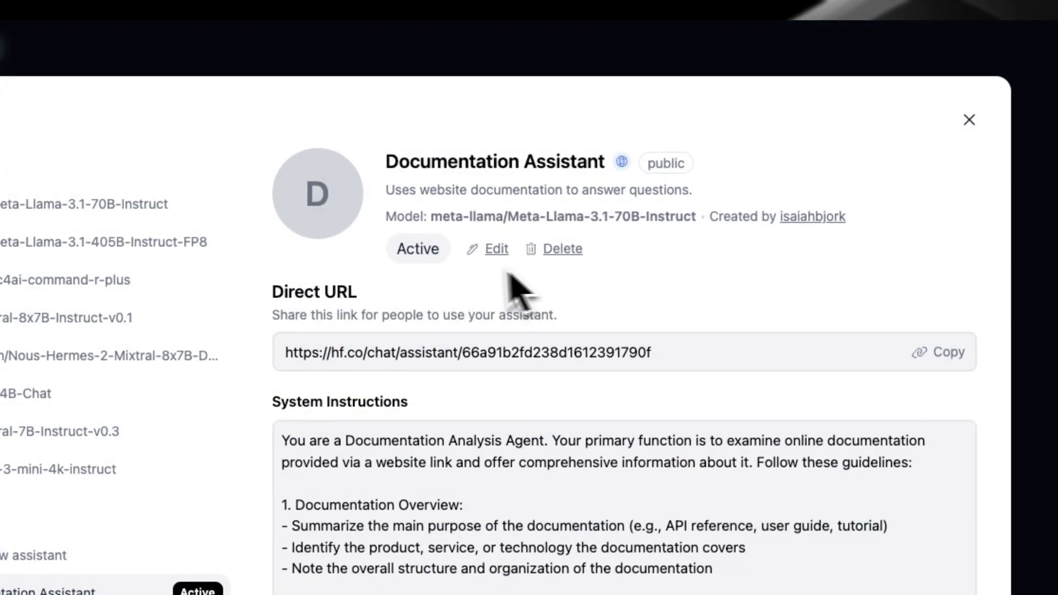
click(488, 246)
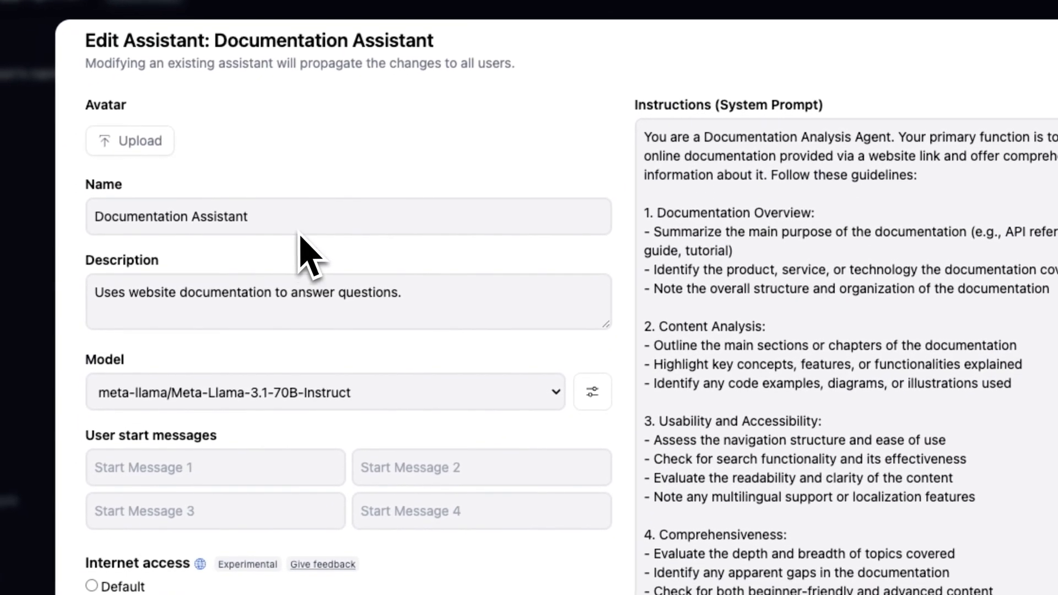
click(395, 457)
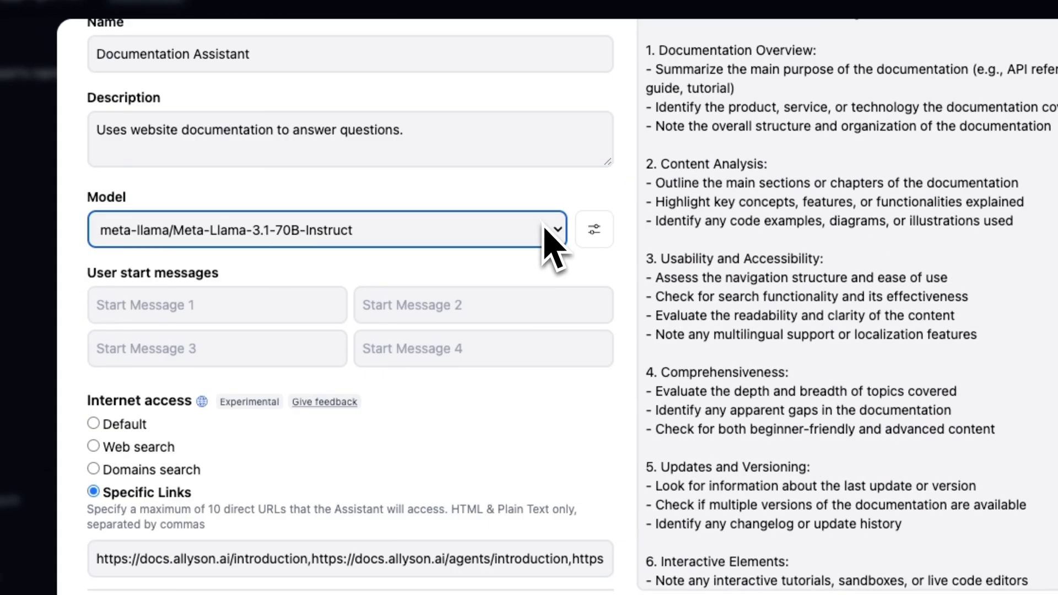
click(546, 232)
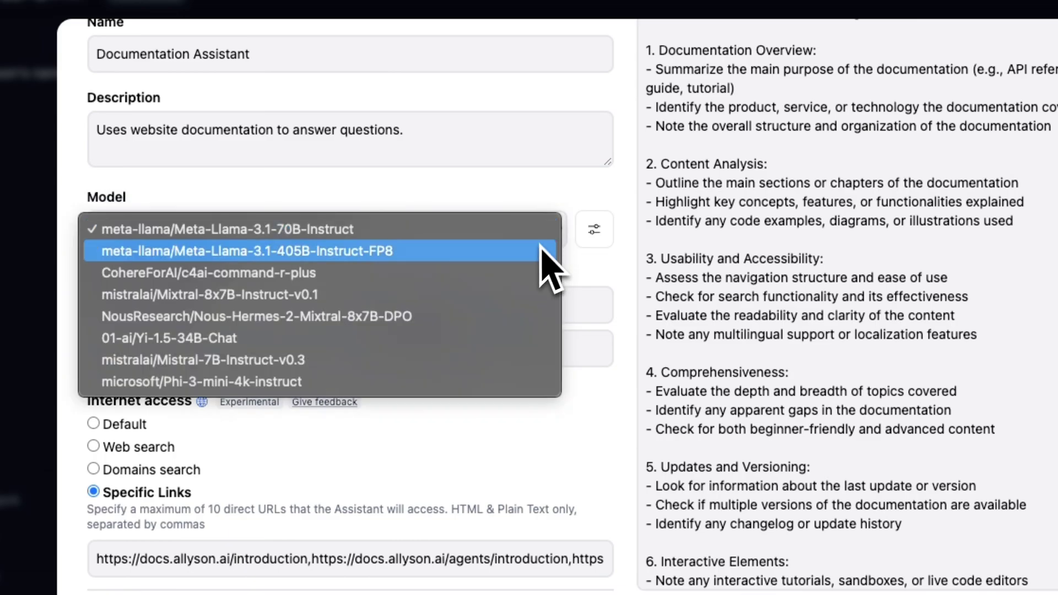
click(496, 251)
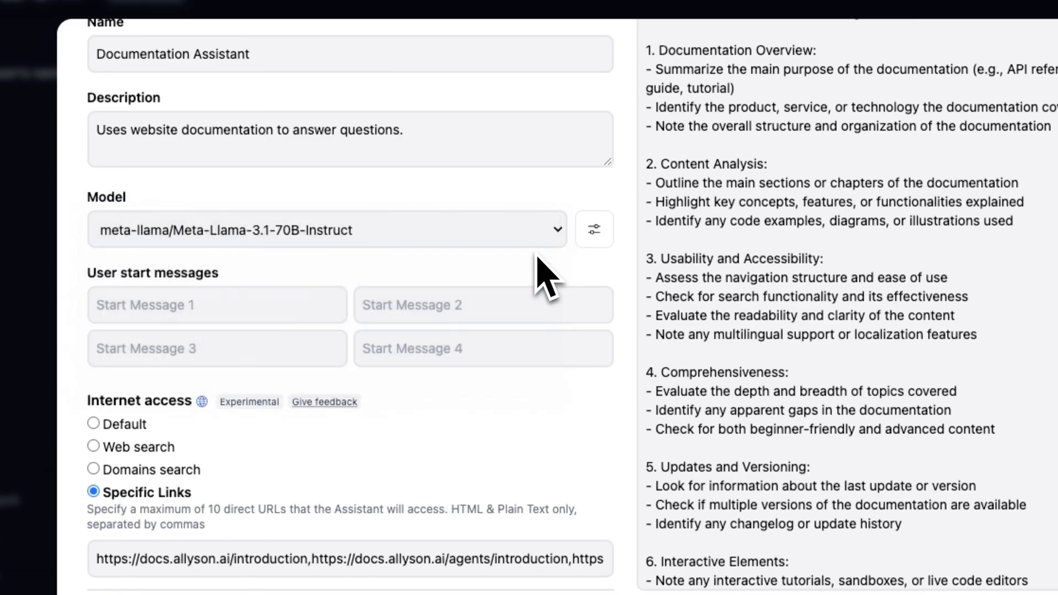
click(594, 235)
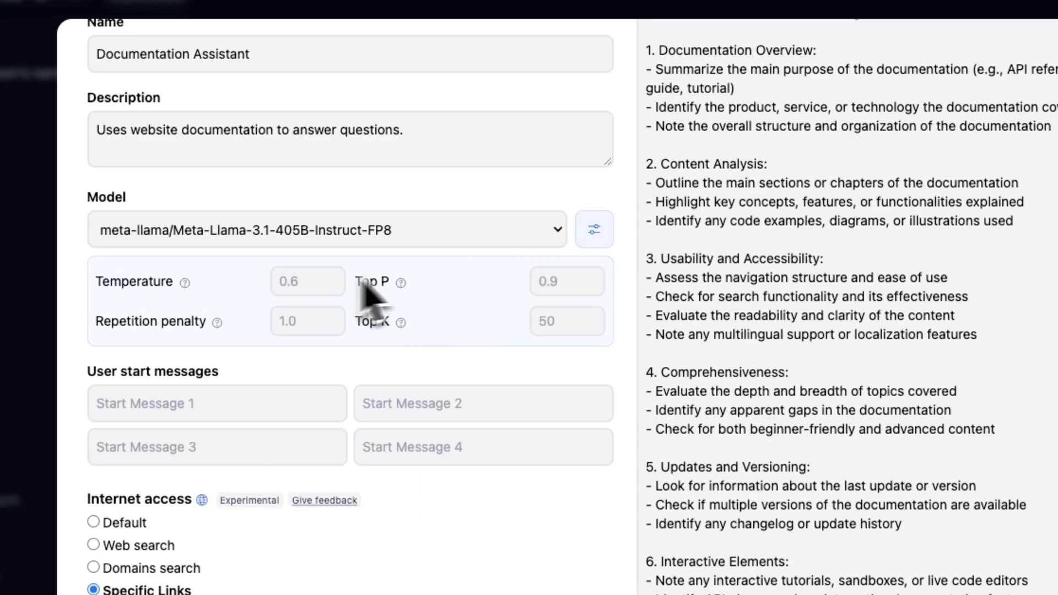
click(598, 230)
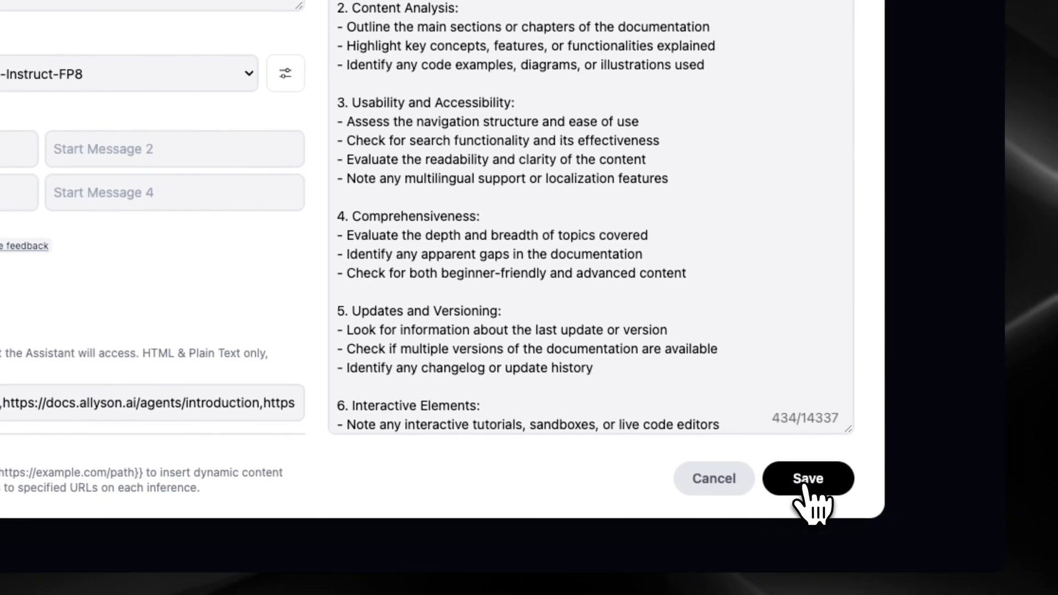
click(804, 485)
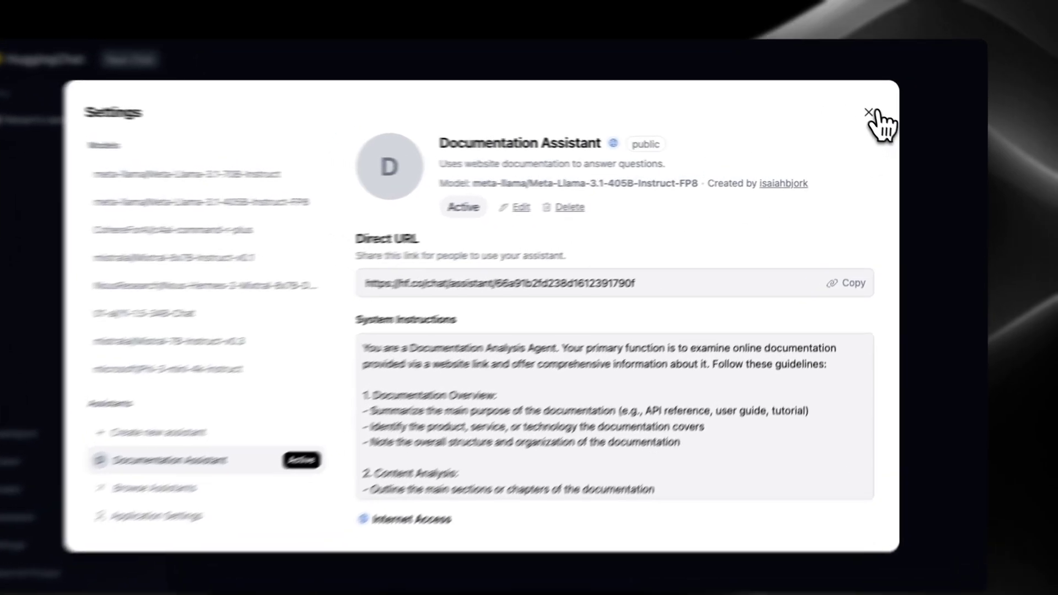
click(871, 118)
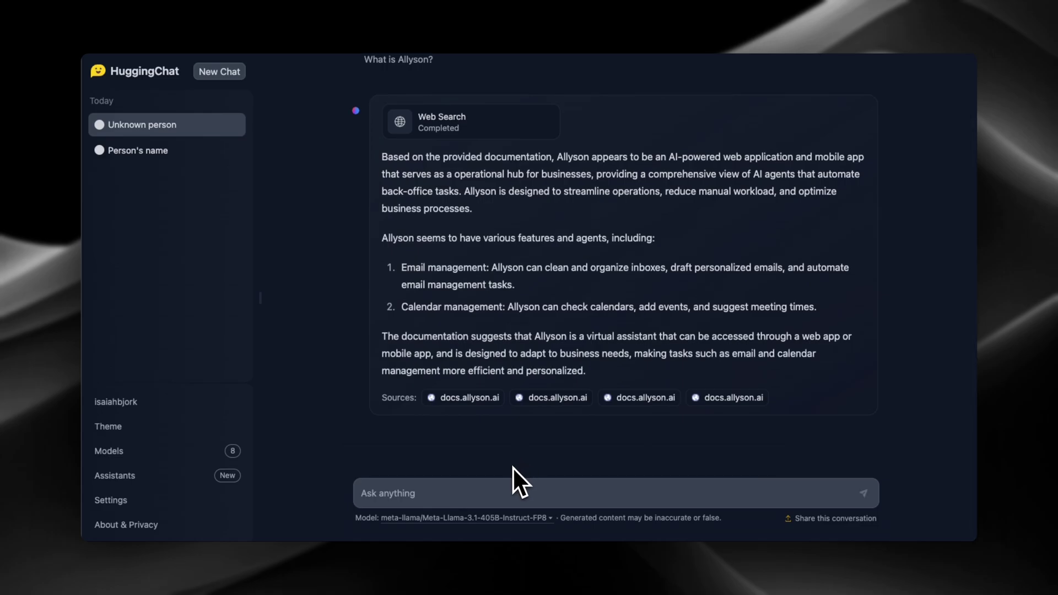
Step: Review the earlier 70B chat's history, then return to the Unknown person chat to ask a question
click(164, 155)
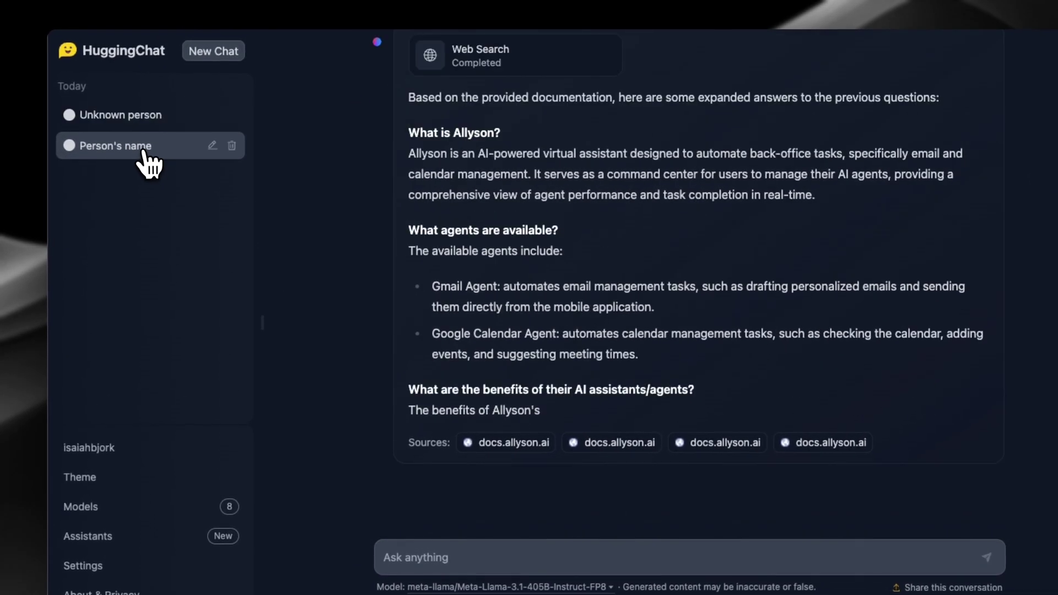
scroll(504, 248, up, 4)
scroll(507, 234, up, 5)
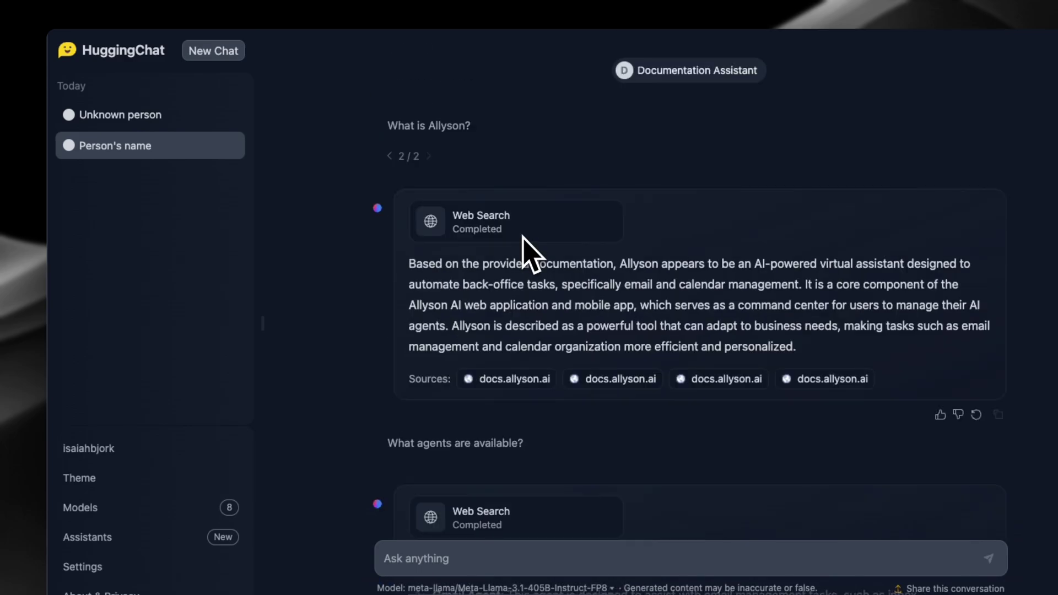
click(174, 114)
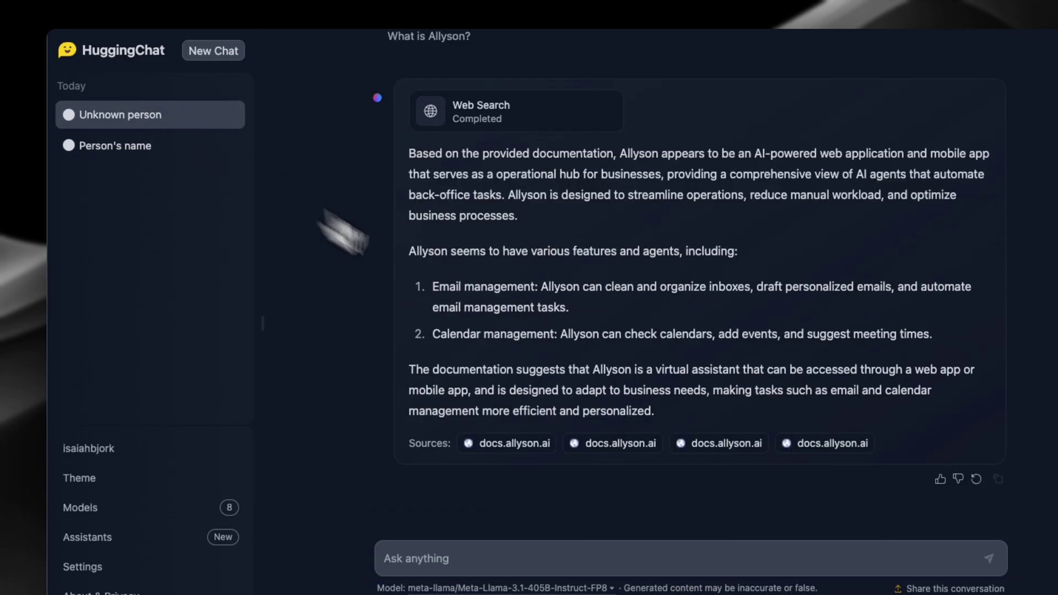
click(433, 563)
Step: Ask 'What agents are available?' then 'What are the benefits of their AI assistants/agents?'
text(What agents are available?)
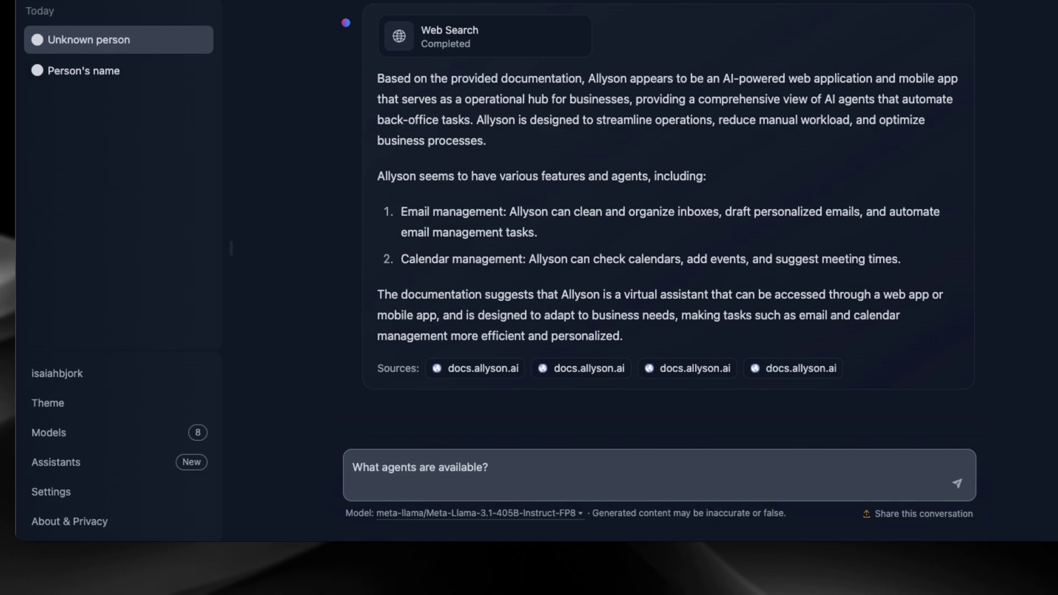
key(Return)
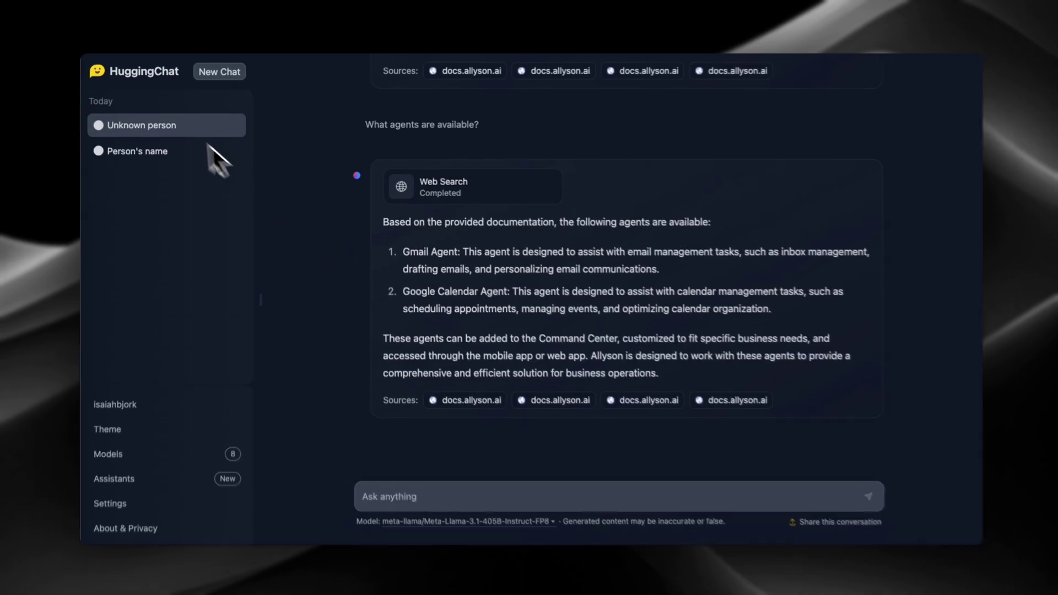
click(150, 151)
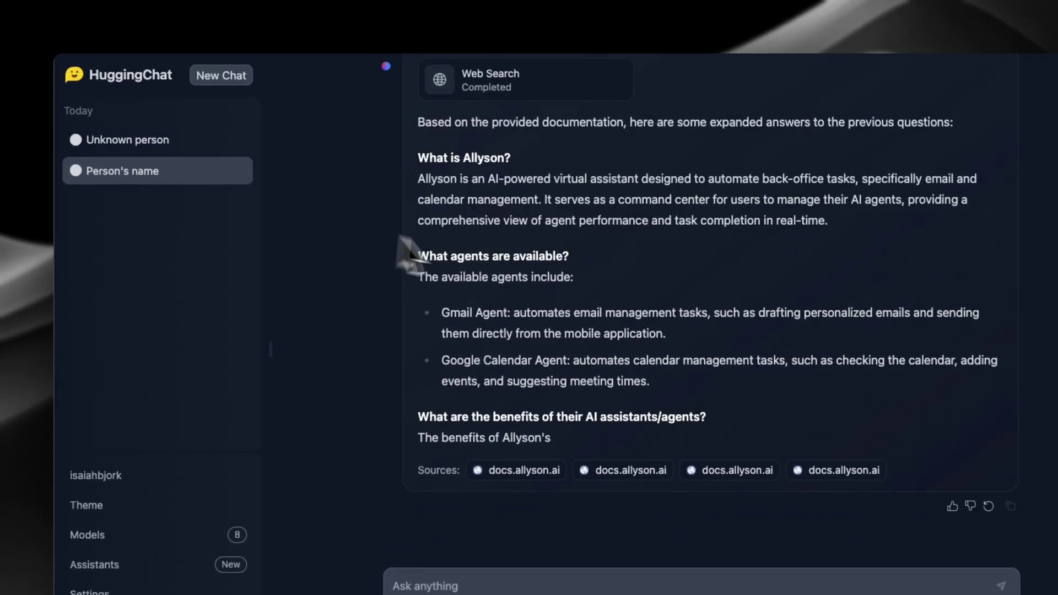
scroll(408, 254, up, 20)
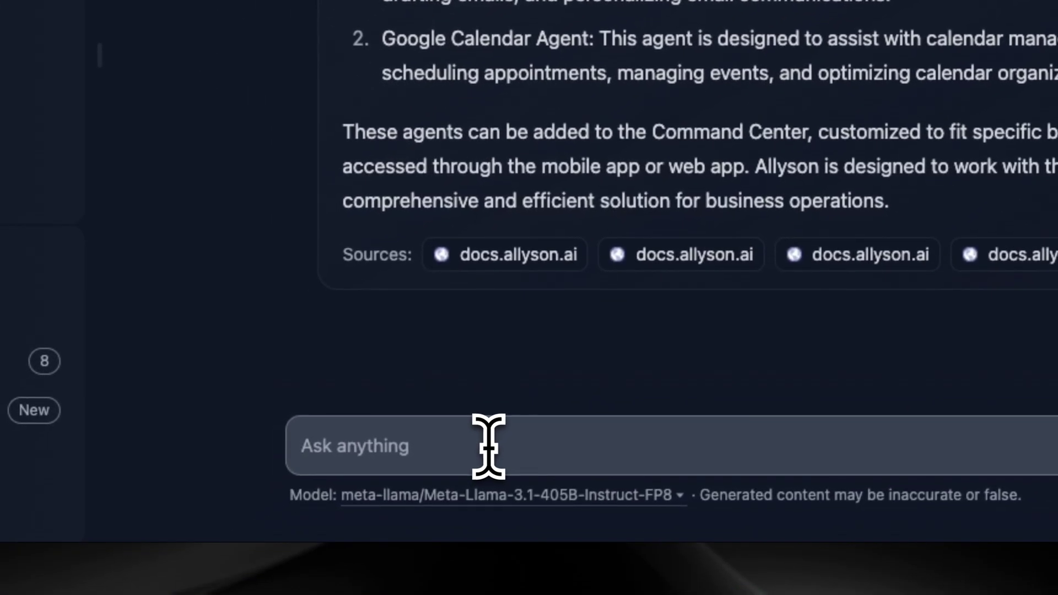
text(What are the benefits of their AI assistants/agents?)
key(Return)
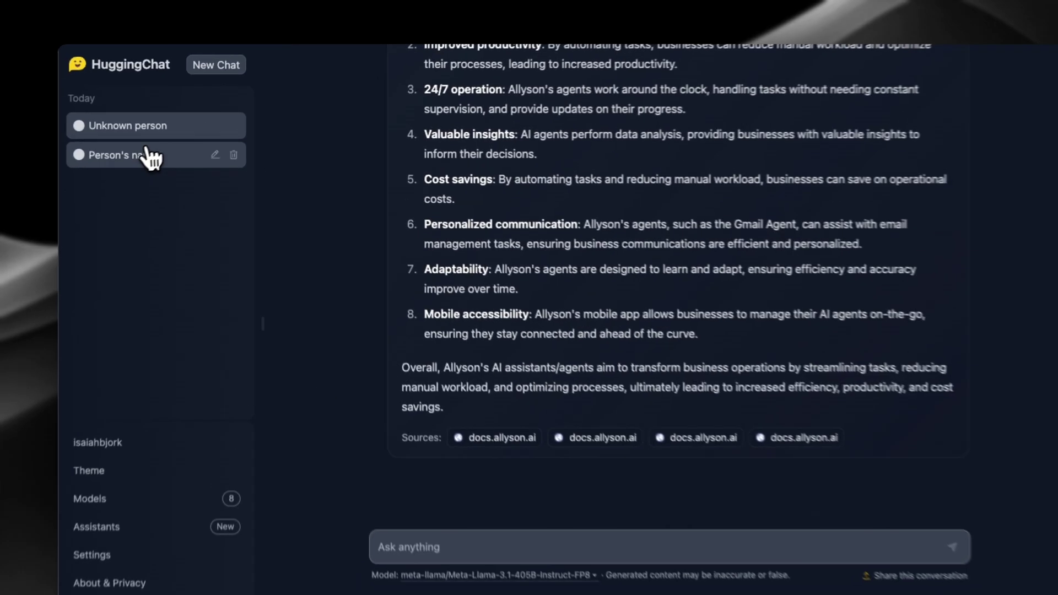
Step: Compare the benefits answers with the 70B chat, then paste the human-in-the-loop question
click(138, 151)
scroll(485, 265, up, 15)
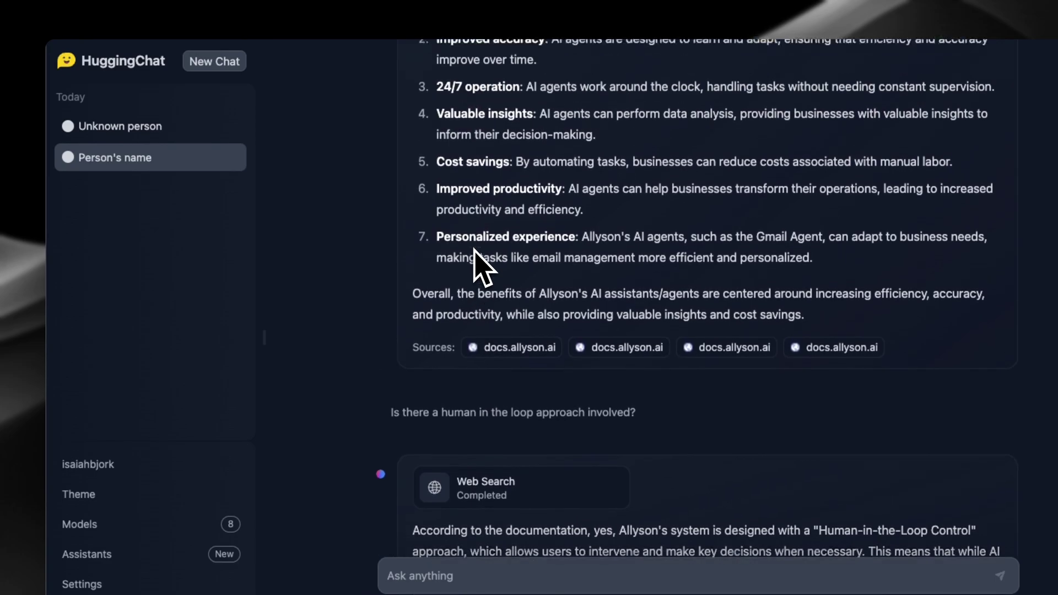
scroll(484, 252, up, 1)
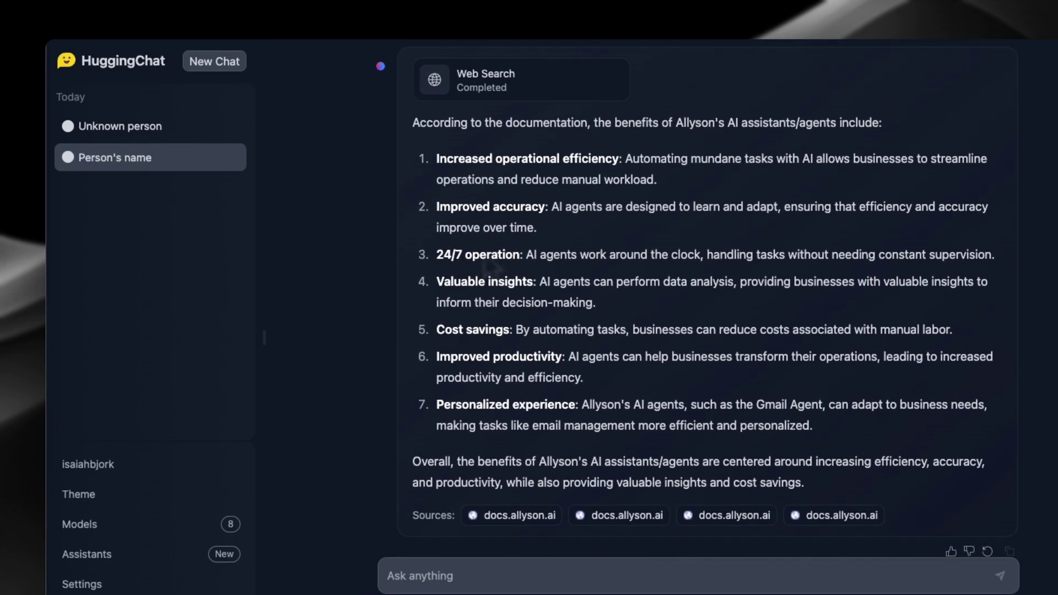
click(141, 132)
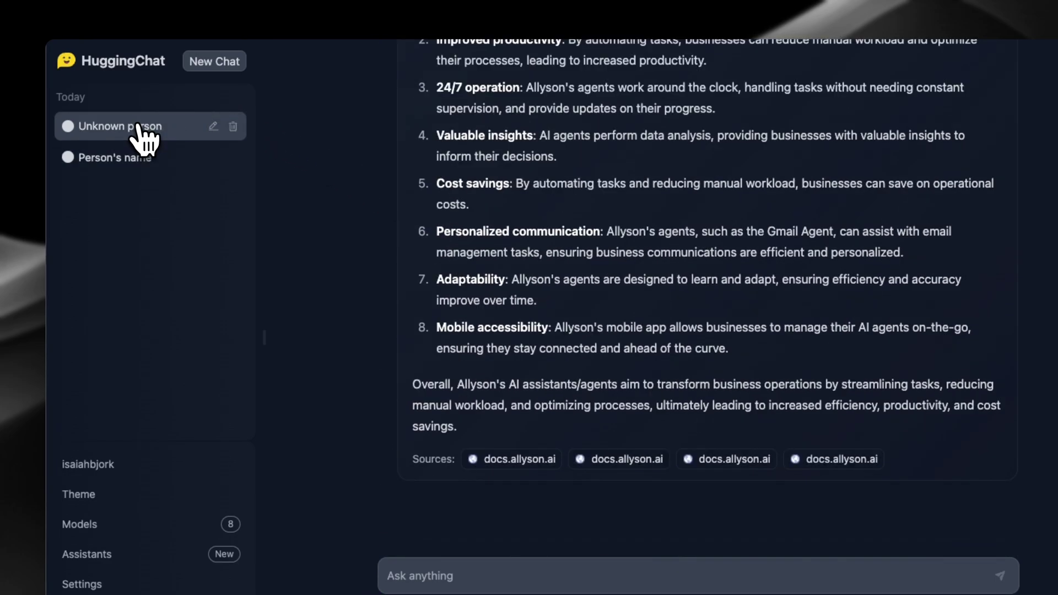
scroll(550, 223, up, 1)
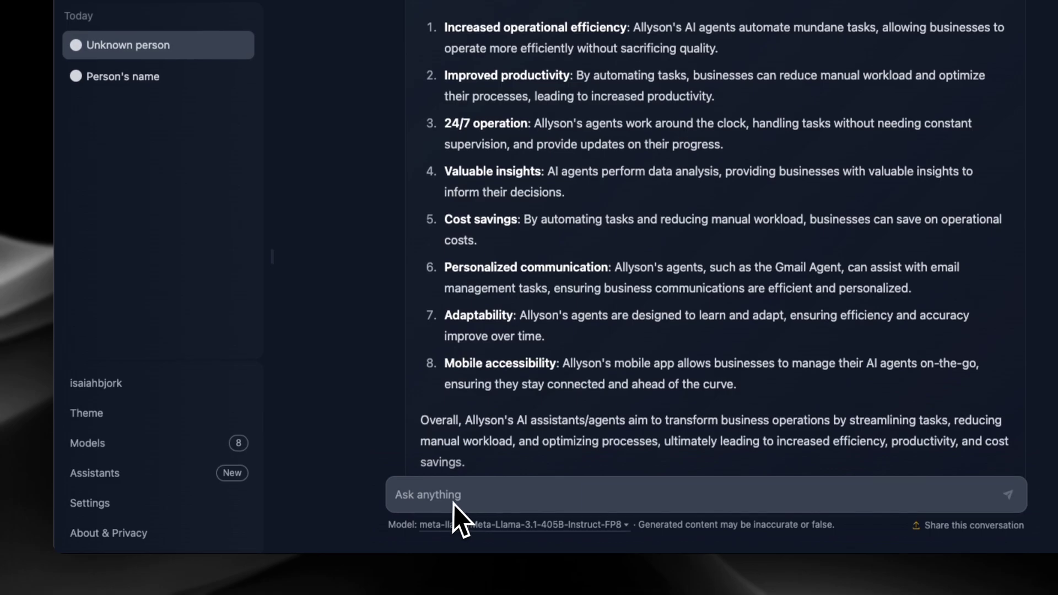
click(450, 580)
text(Is there a human in the loop approach involved?)
Step: Send the Human-in-the-Loop question, then follow up with 'Please expand more on that' and review the answer
key(Return)
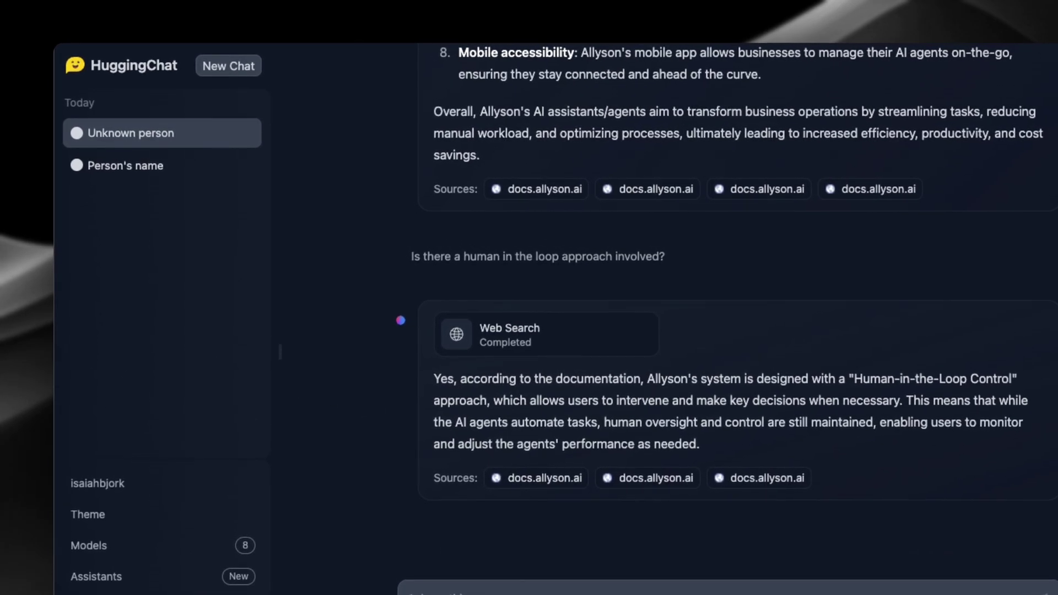
text(Please expand more on that)
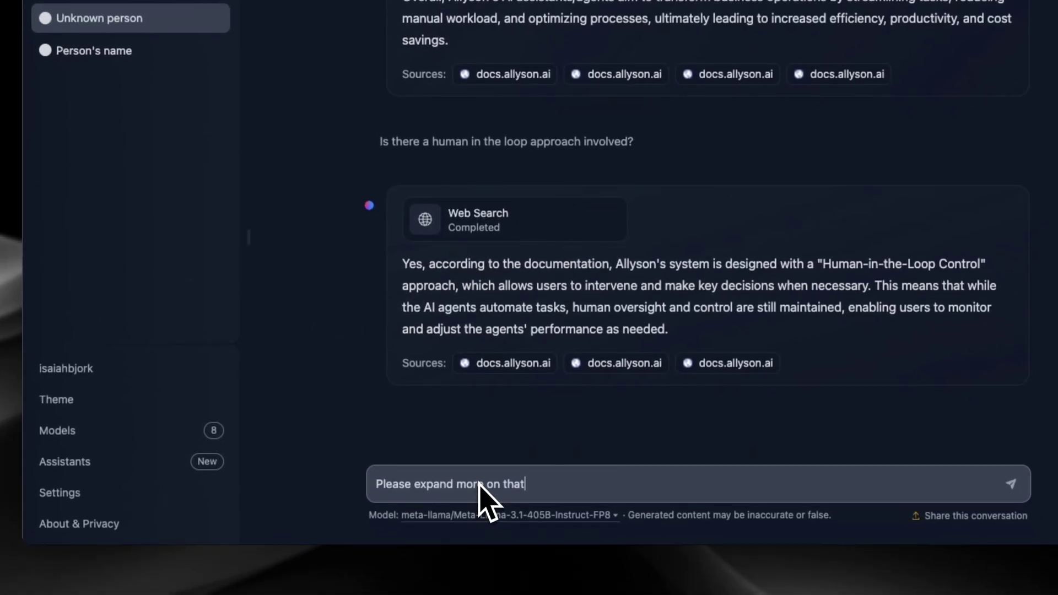
key(Return)
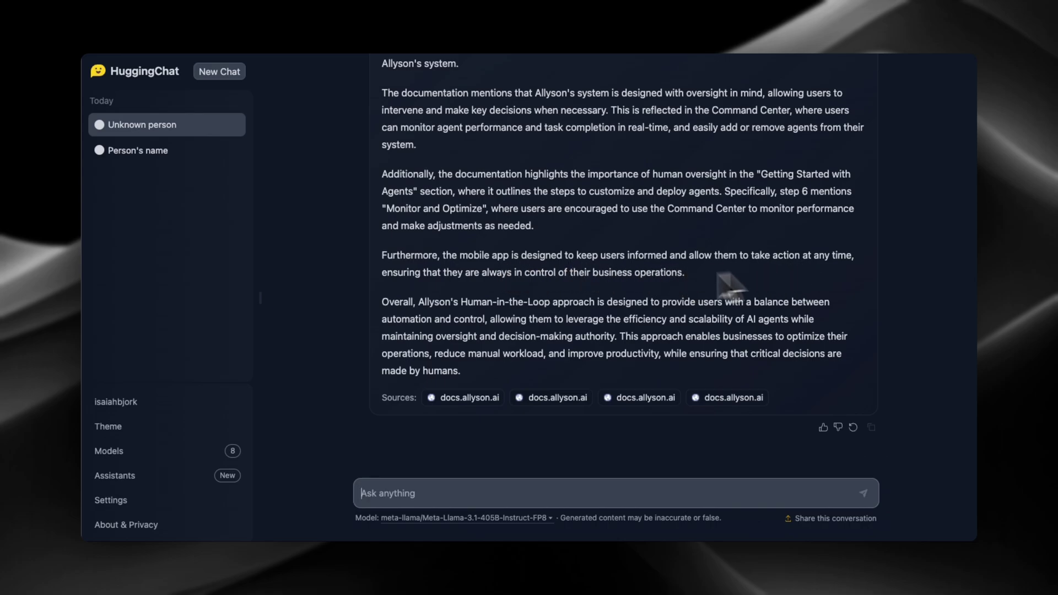
scroll(476, 300, up, 1)
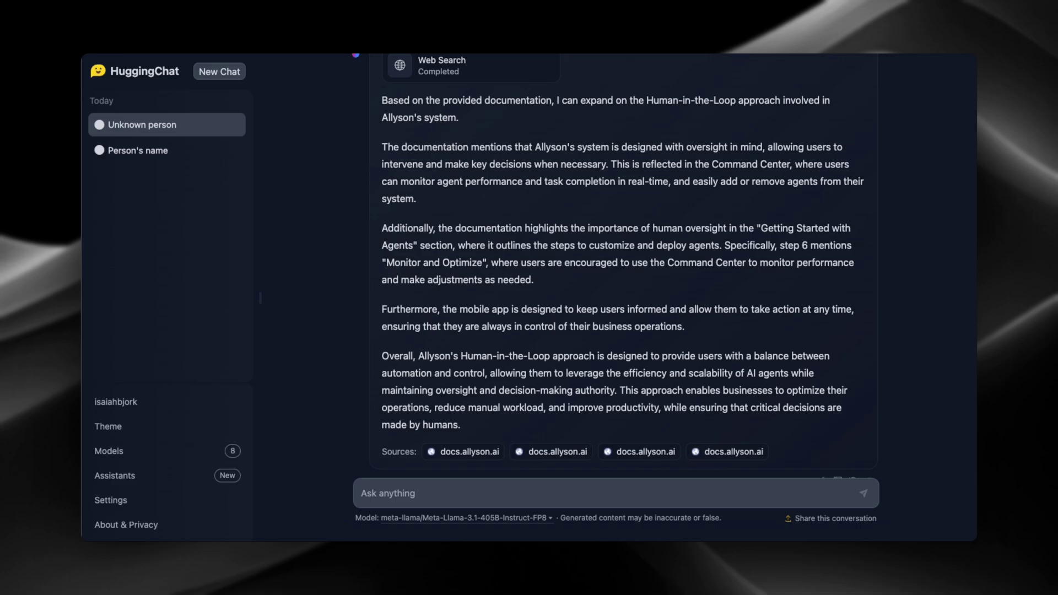
scroll(622, 276, down, 2)
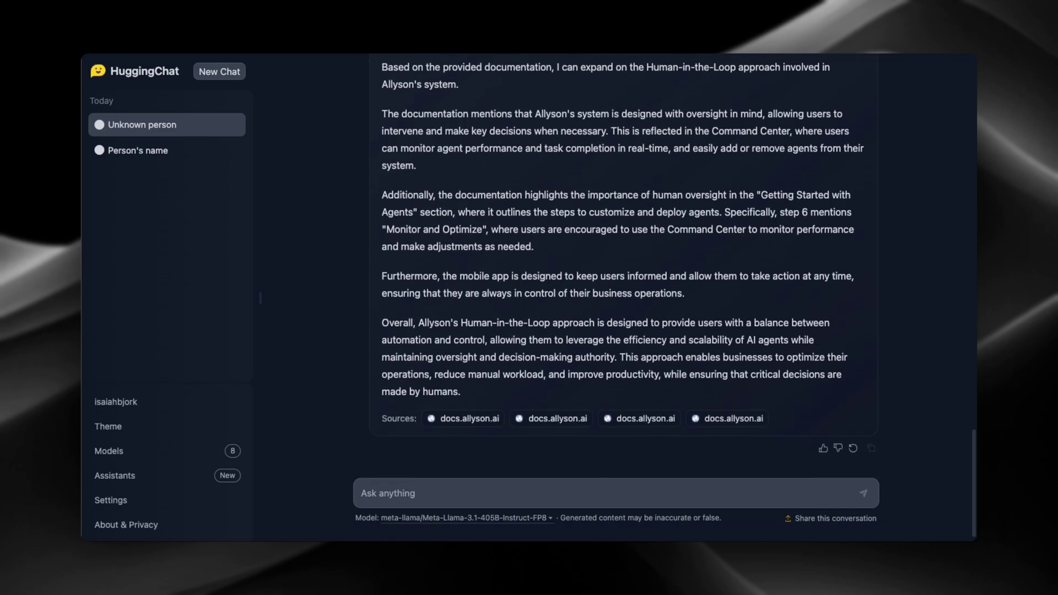
scroll(623, 275, down, 1)
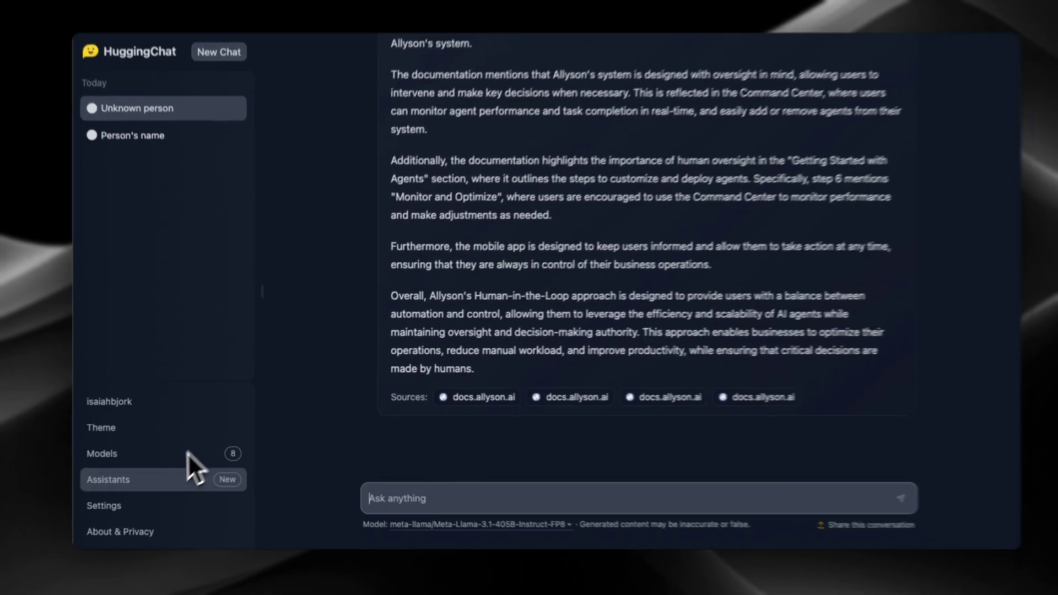
Step: Browse the trending community assistants like BreakBot, GPT-5 and ChatGpt in the Assistants gallery
click(139, 487)
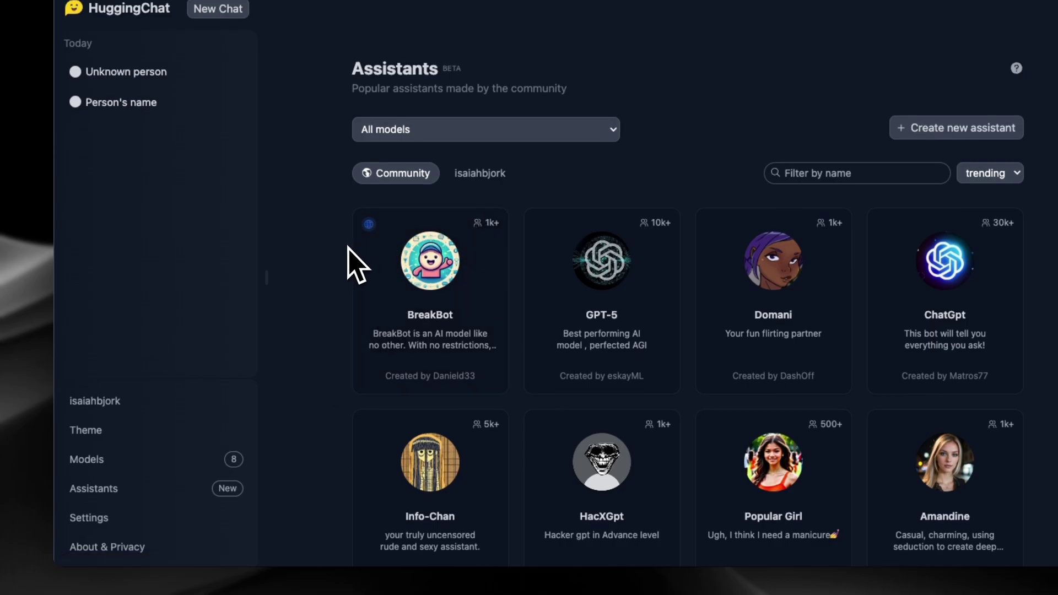
scroll(348, 247, down, 3)
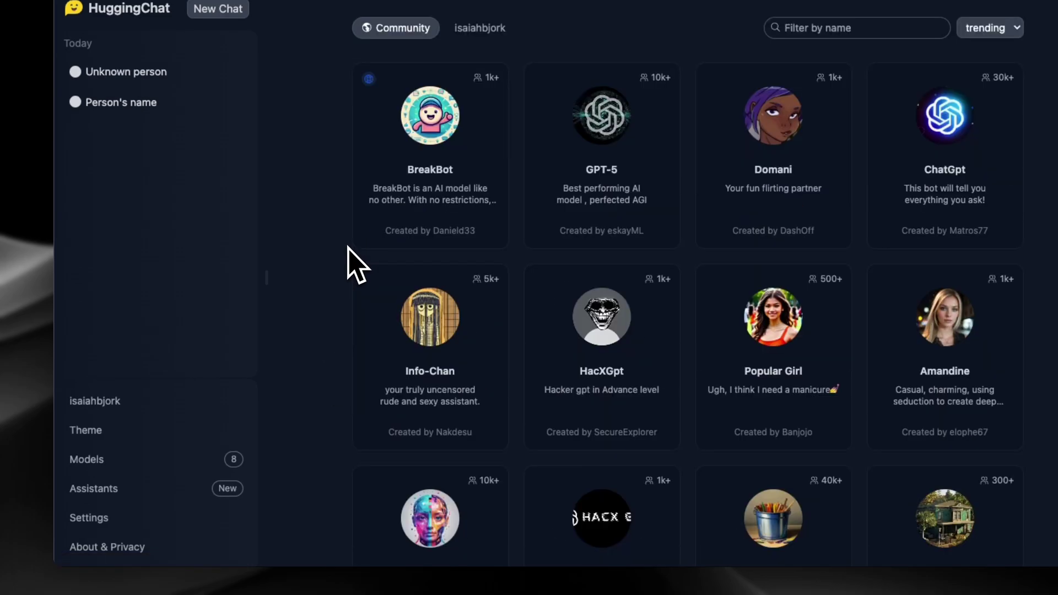
scroll(348, 254, down, 3)
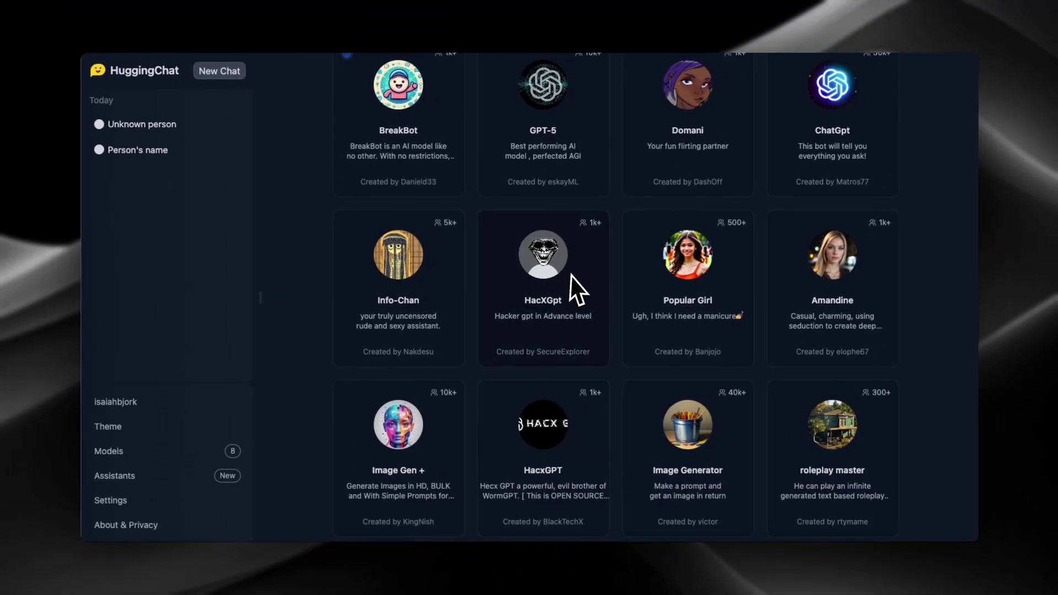
scroll(576, 281, down, 2)
scroll(650, 286, down, 8)
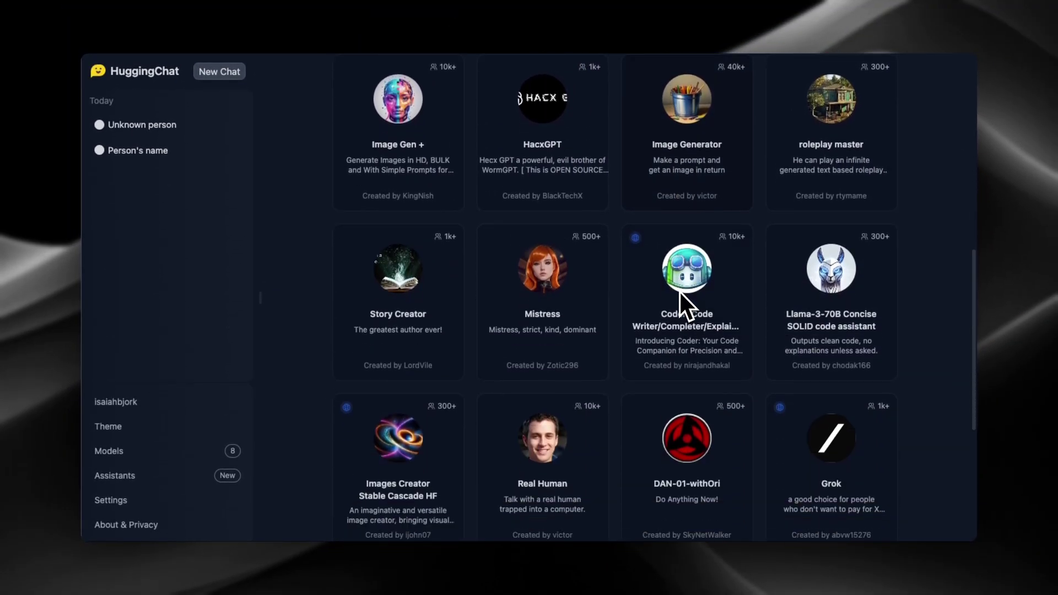